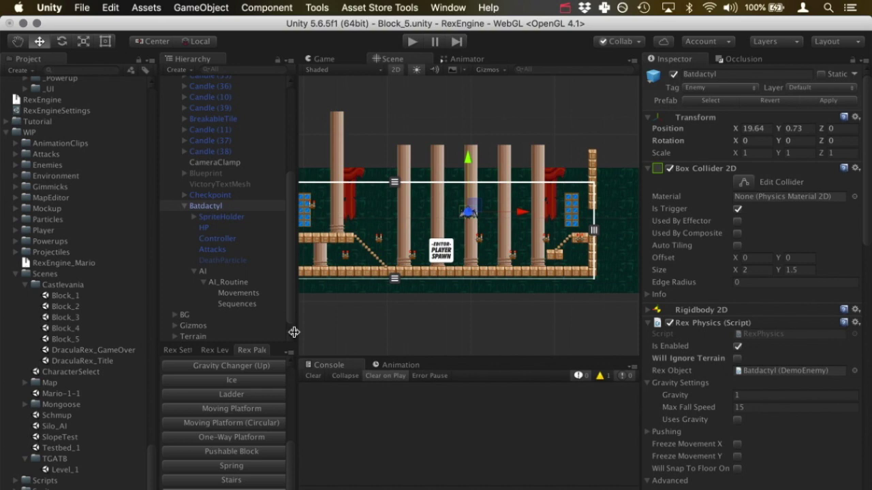
Pan the Scene view and zoom in until the Batdactyl sprite fills the view.
middle_click_drag(502, 122, 548, 116)
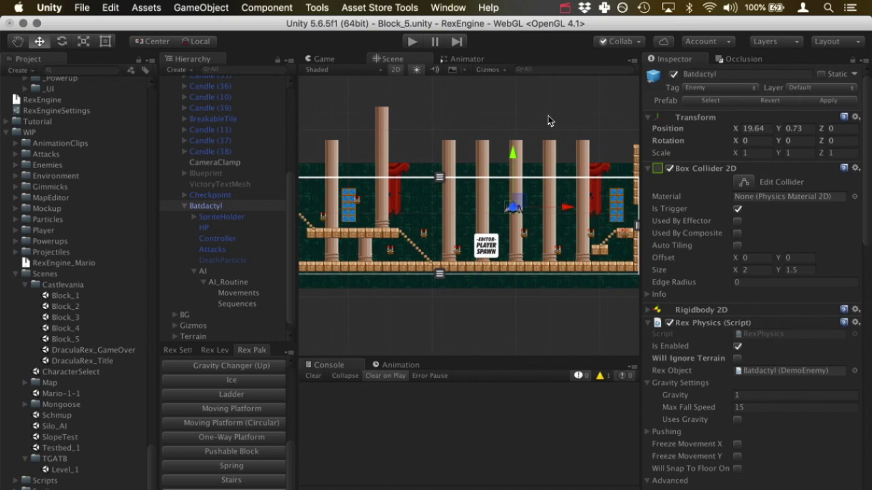
scroll(520, 125, "up", 6)
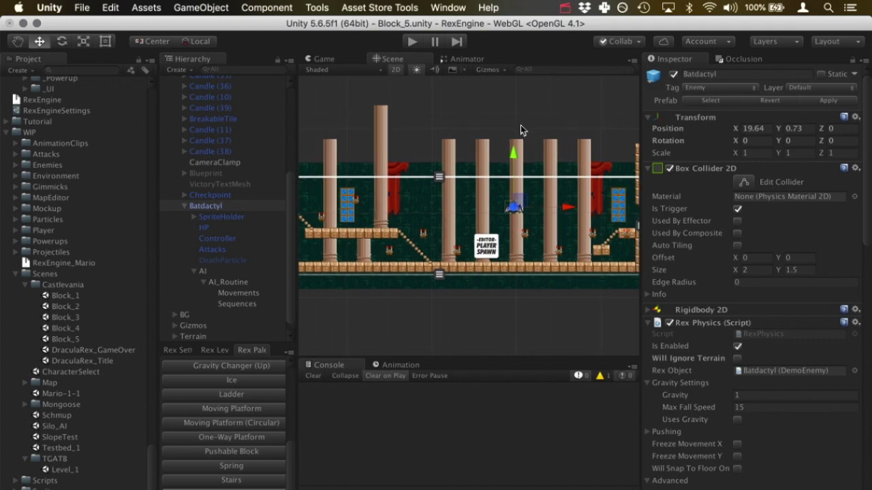
scroll(493, 125, "up", 6)
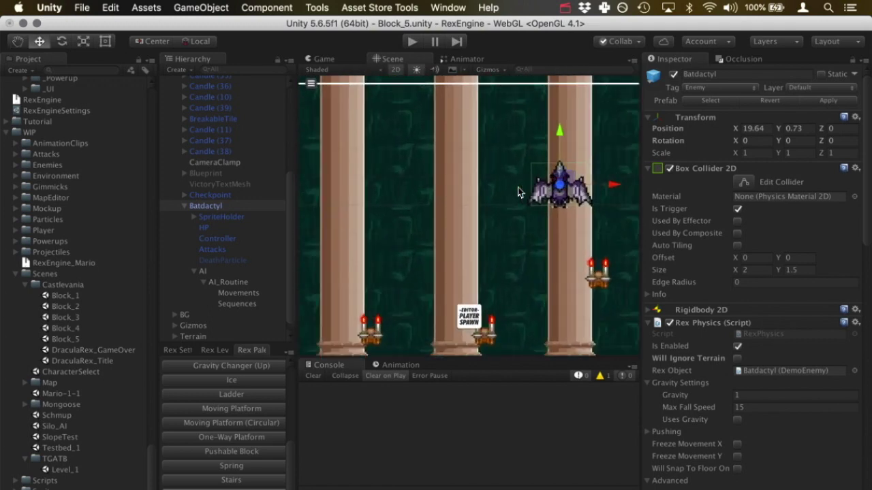
scroll(410, 178, "up", 6)
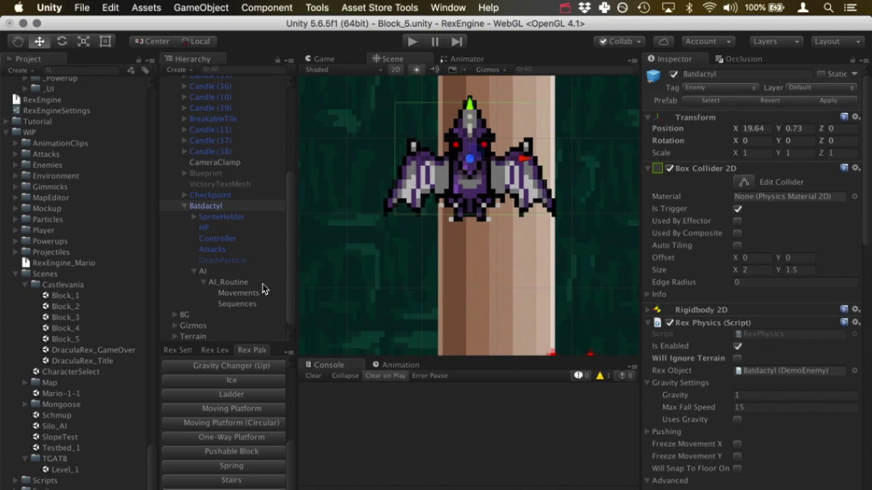
Add an AI_Routine to the Batdactyl with the Rex Engine Add AI tool.
left_click(236, 282)
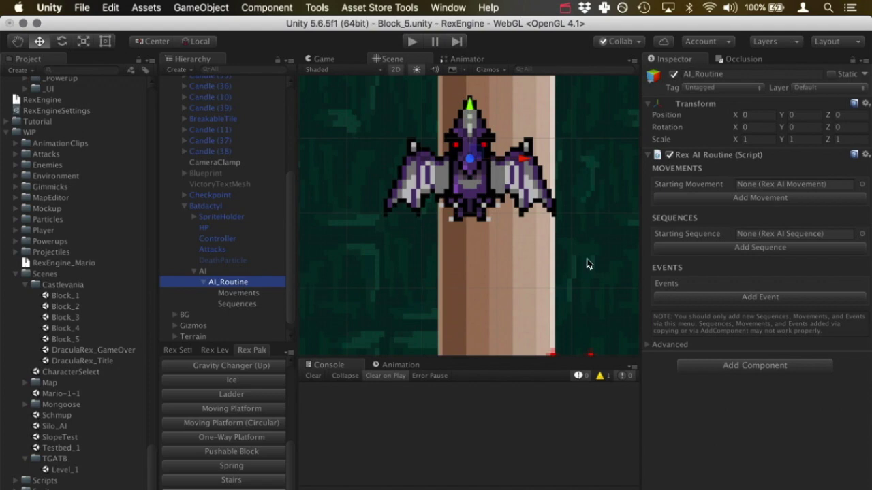
left_click(220, 206)
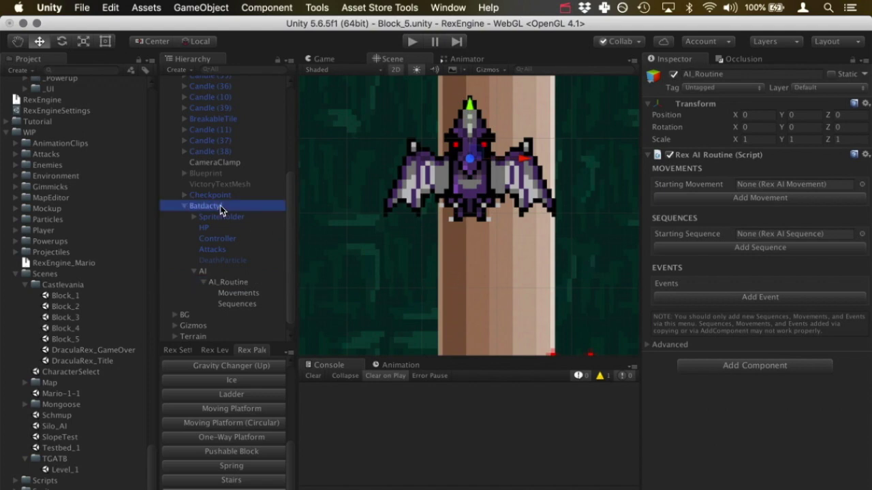
left_click(318, 6)
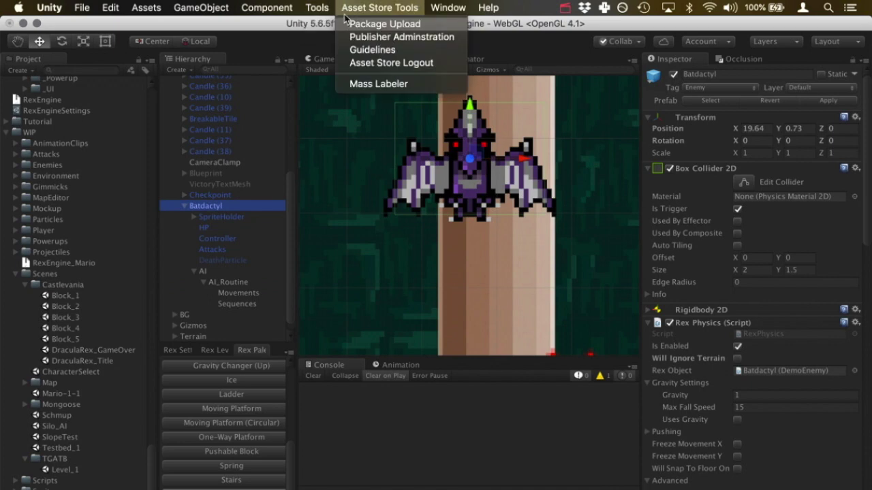
mouse_move(332, 25)
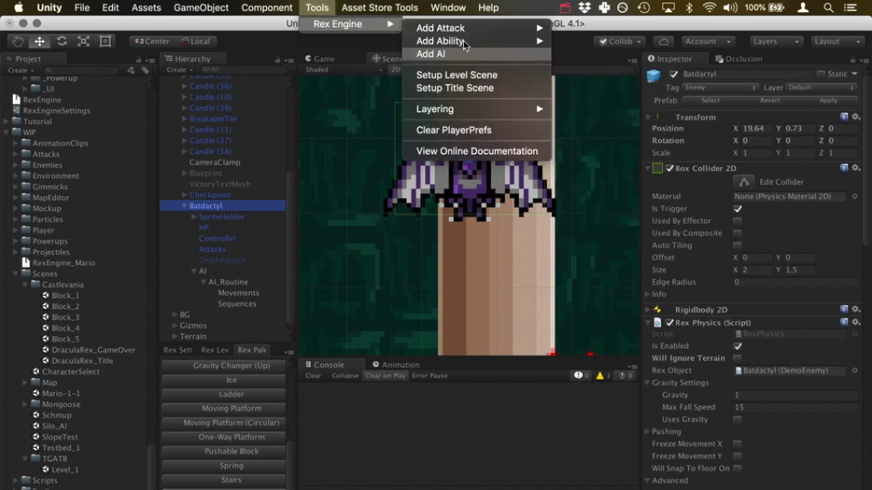
left_click(477, 53)
left_click(253, 282)
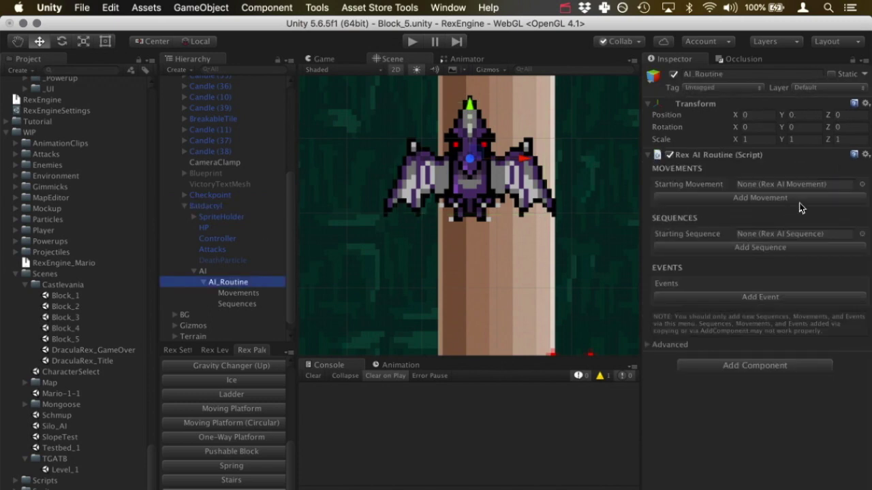
left_click(716, 197)
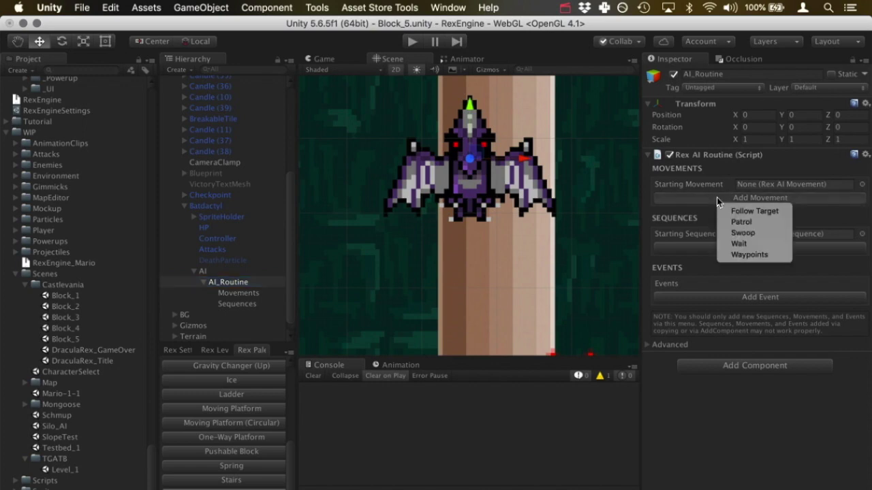
Add a Swoop movement to the AI routine and set its Repeat to Repeating.
left_click(770, 233)
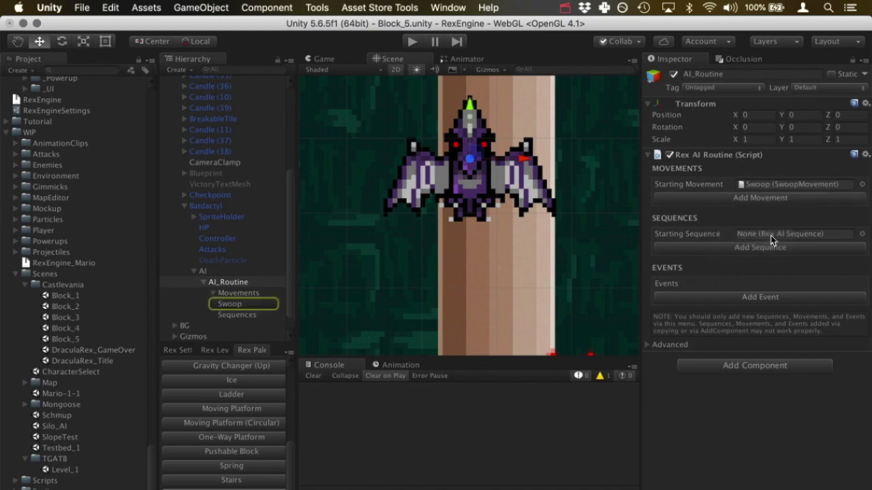
left_click(259, 304)
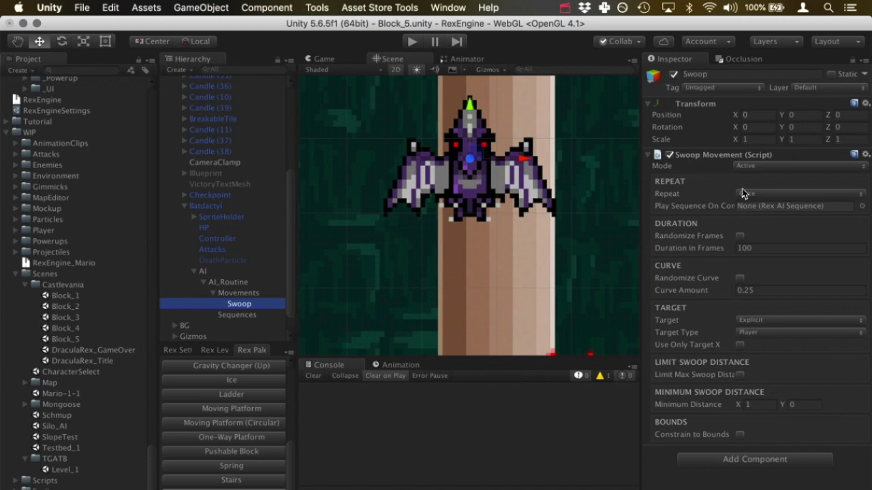
left_click(839, 196)
left_click(849, 205)
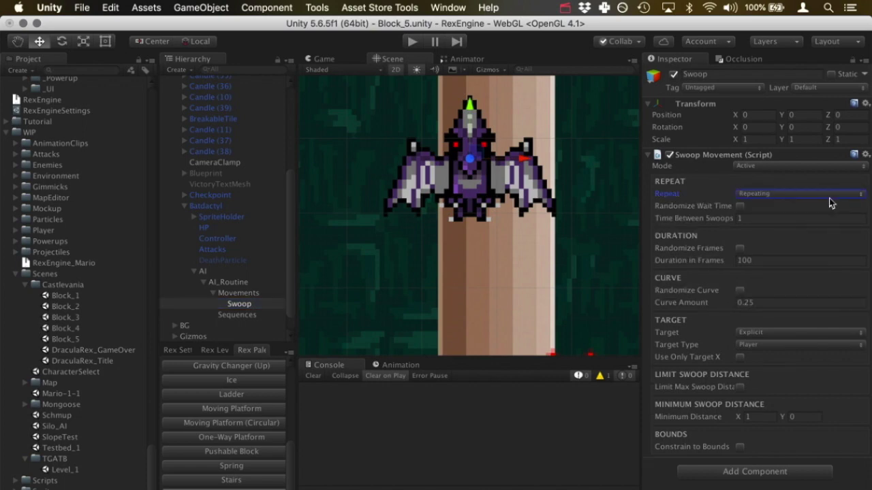
Set Time Between Swoops to 1, then switch Repeat back to Once.
left_click(742, 218)
key("BackSpace")
type("1")
left_click(784, 195)
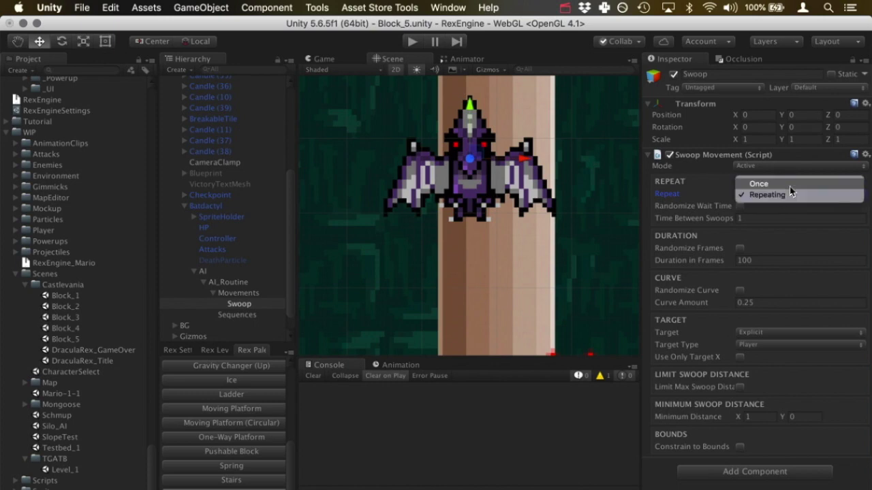
left_click(789, 184)
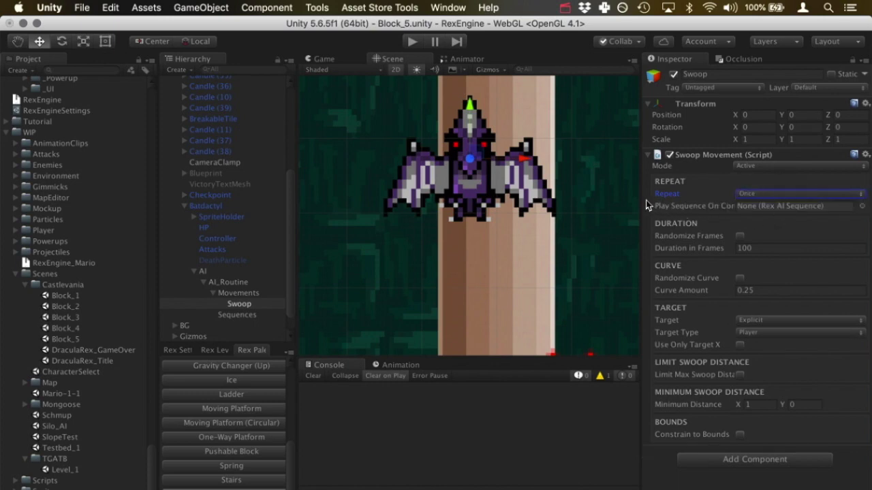
left_click_drag(640, 199, 553, 197)
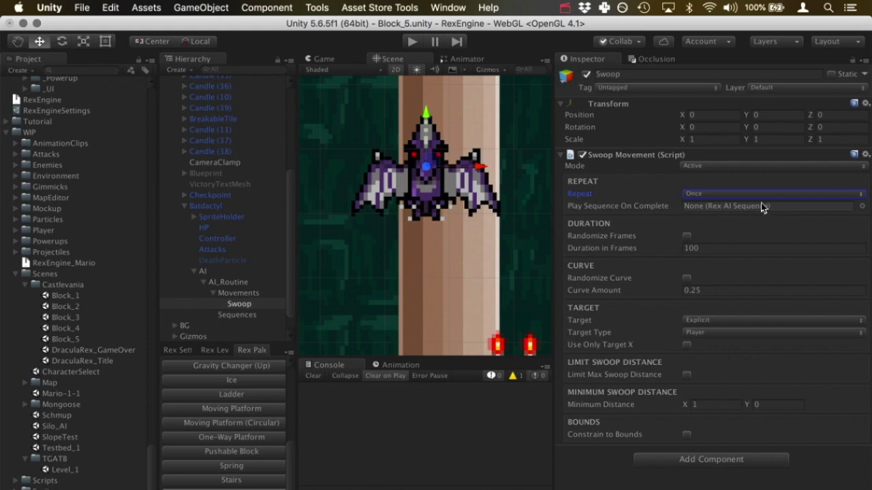
left_click_drag(551, 197, 612, 202)
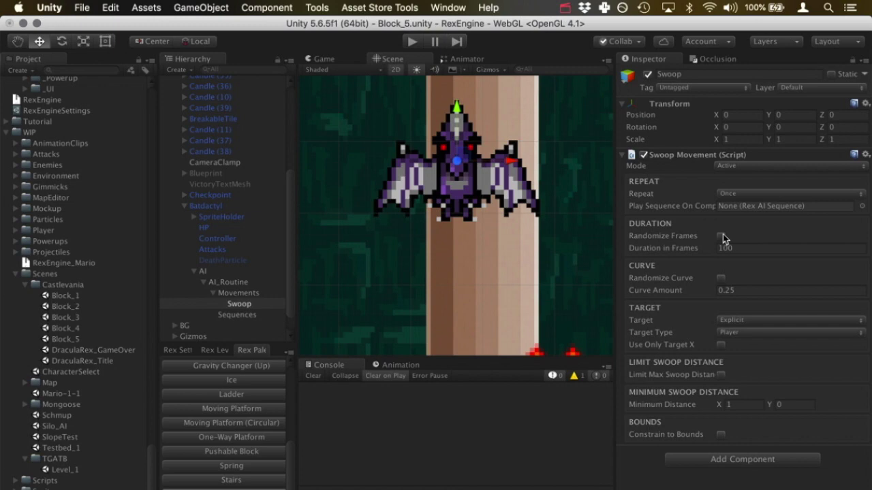
left_click(746, 246)
left_click(720, 235)
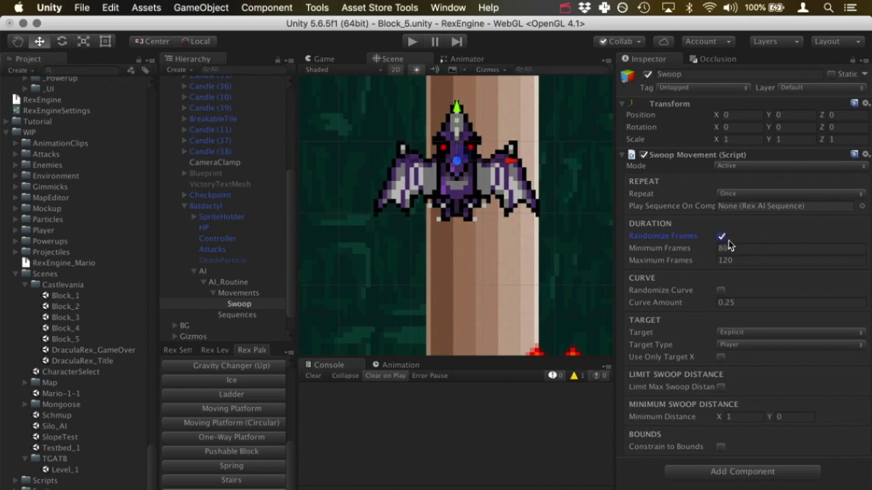
left_click(721, 237)
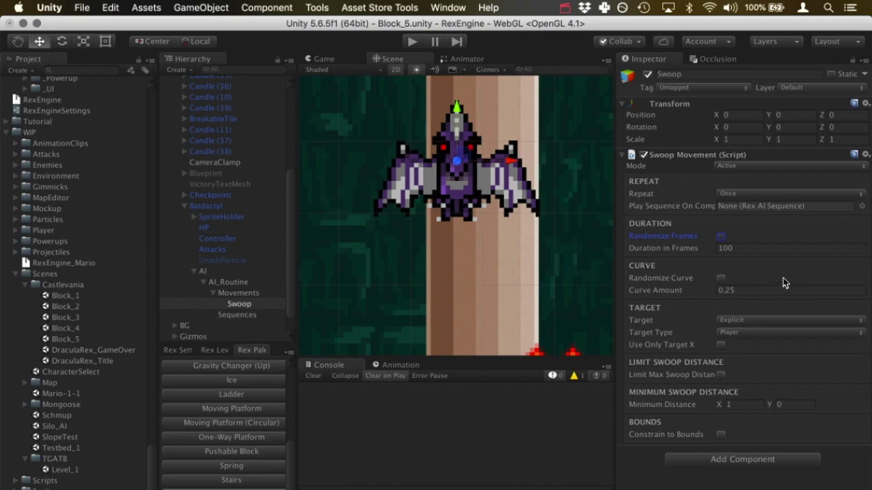
left_click(720, 279)
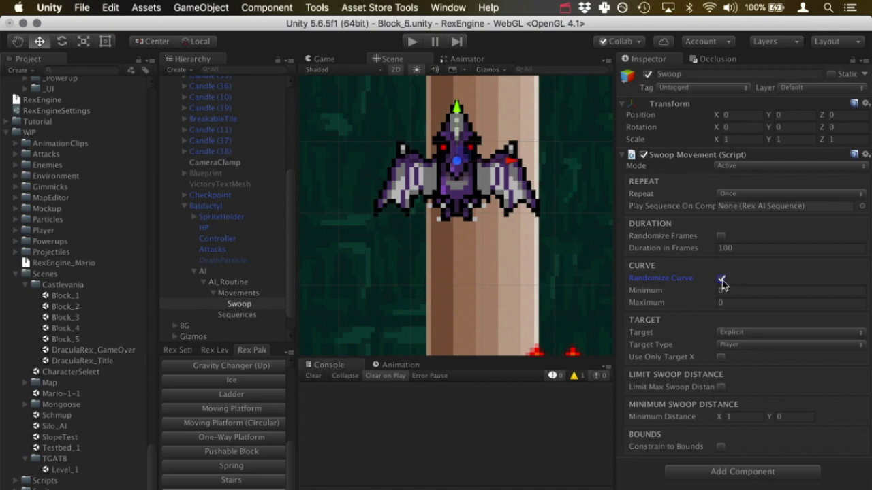
left_click(721, 280)
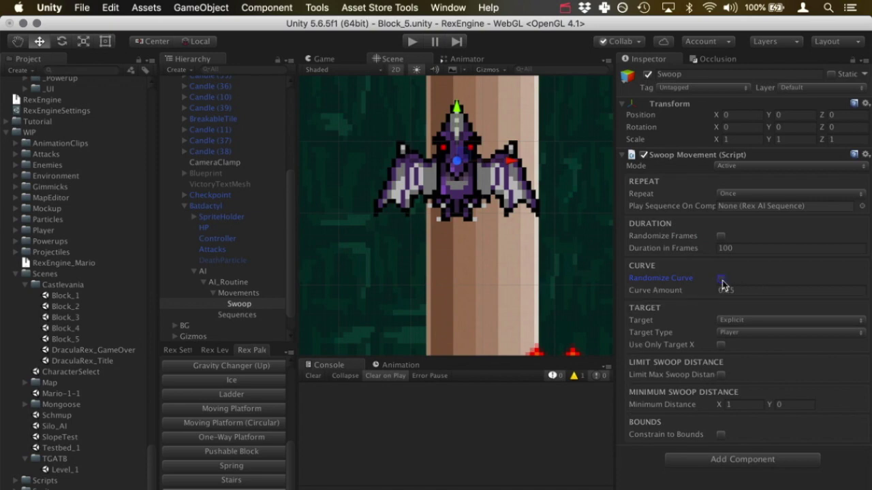
left_click(757, 291)
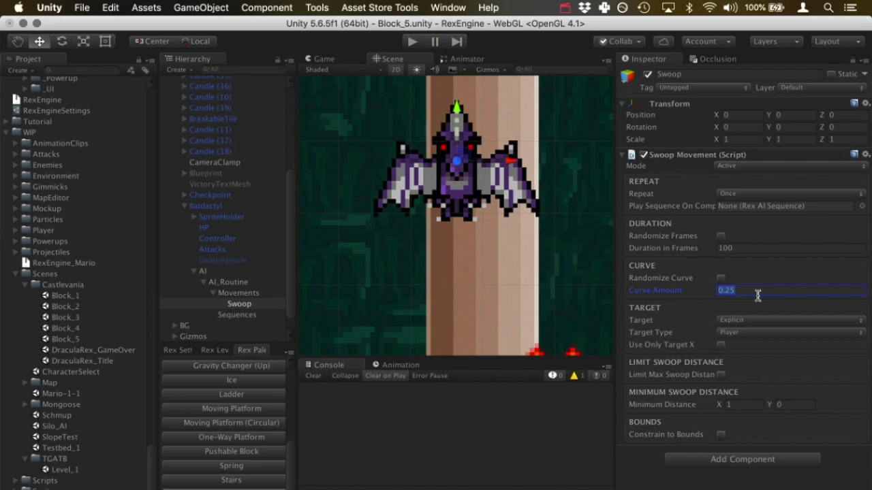
left_click(721, 290)
left_click(774, 320)
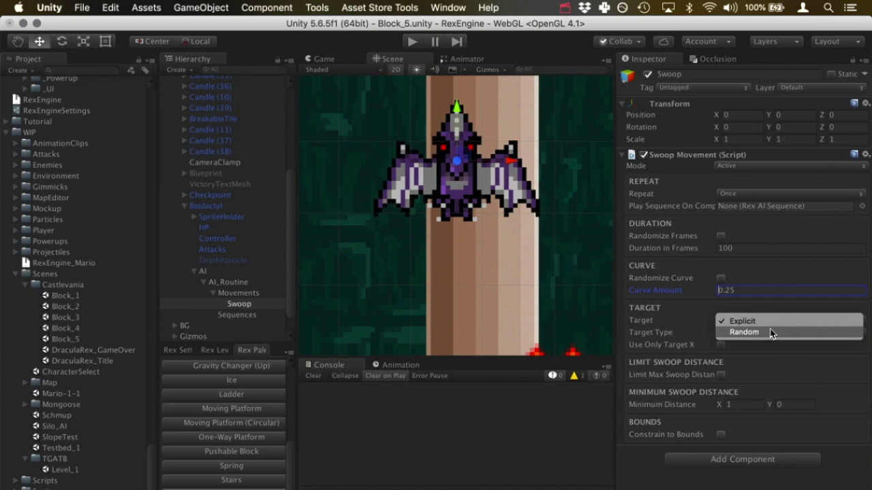
left_click(770, 332)
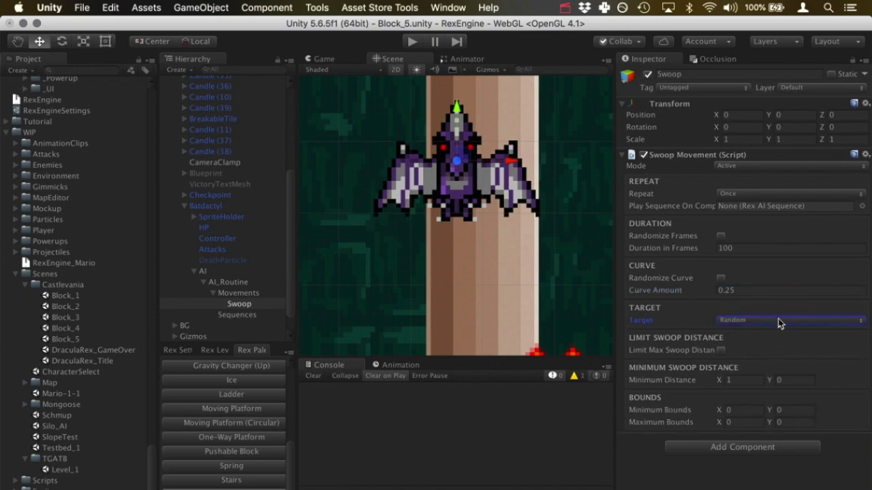
left_click(760, 321)
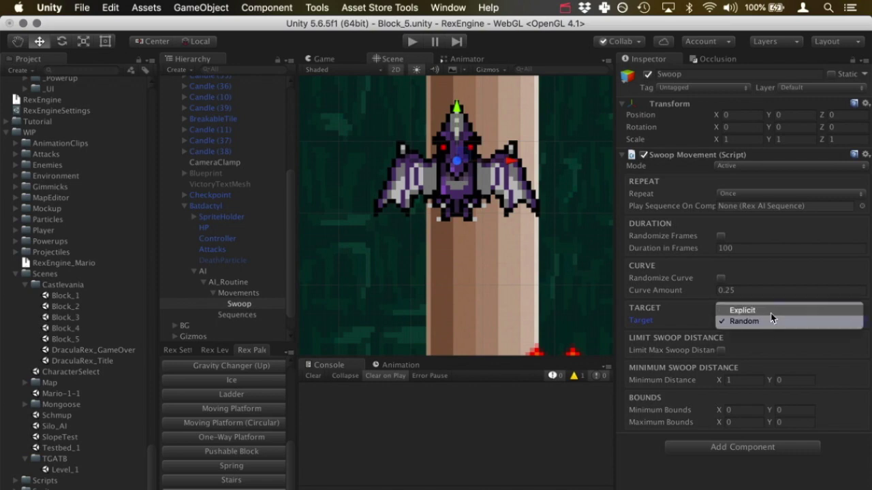
left_click(770, 312)
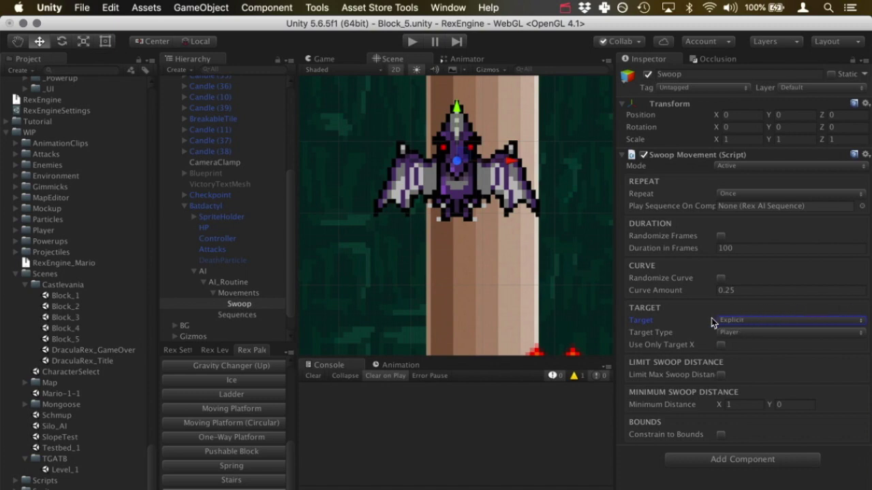
left_click(842, 332)
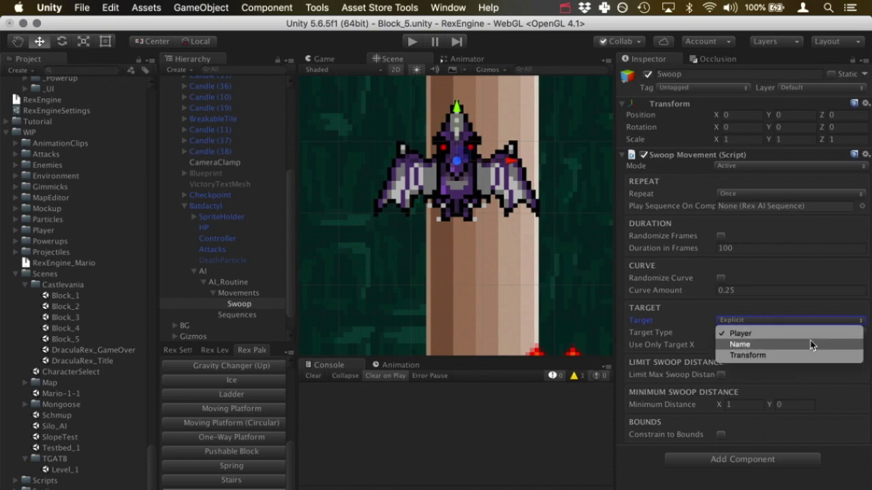
left_click(811, 345)
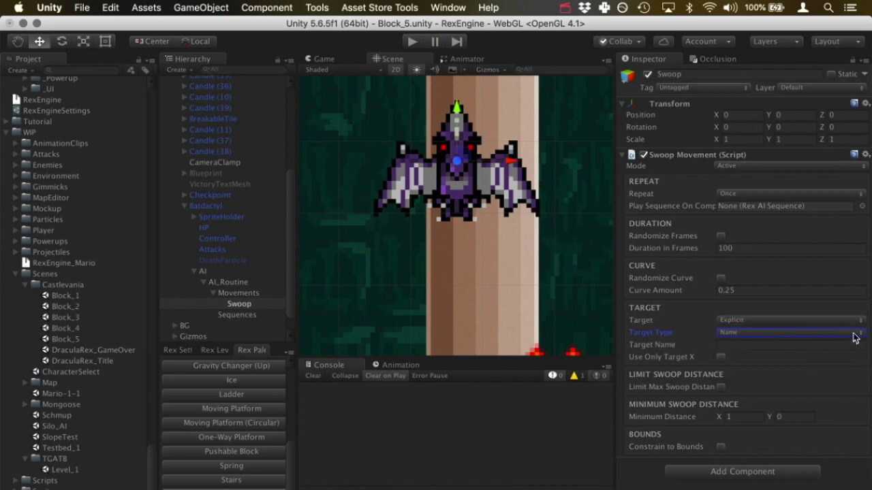
left_click(856, 333)
left_click(850, 348)
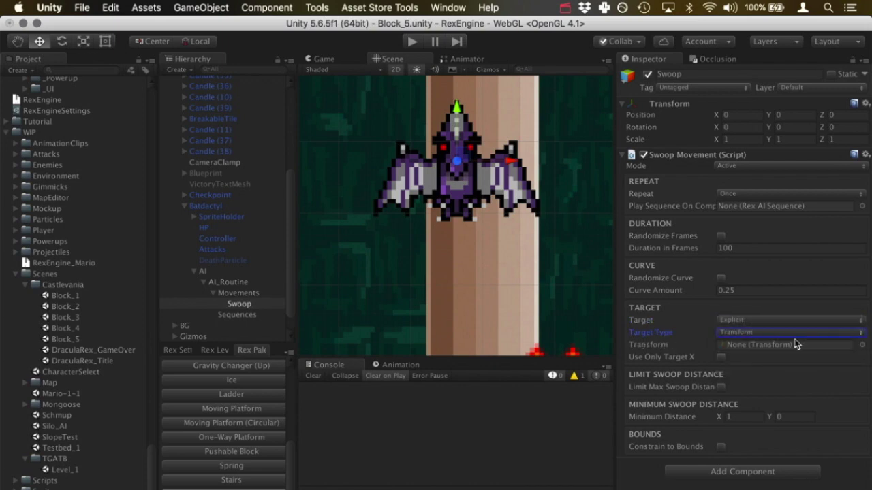
left_click(860, 338)
left_click(836, 312)
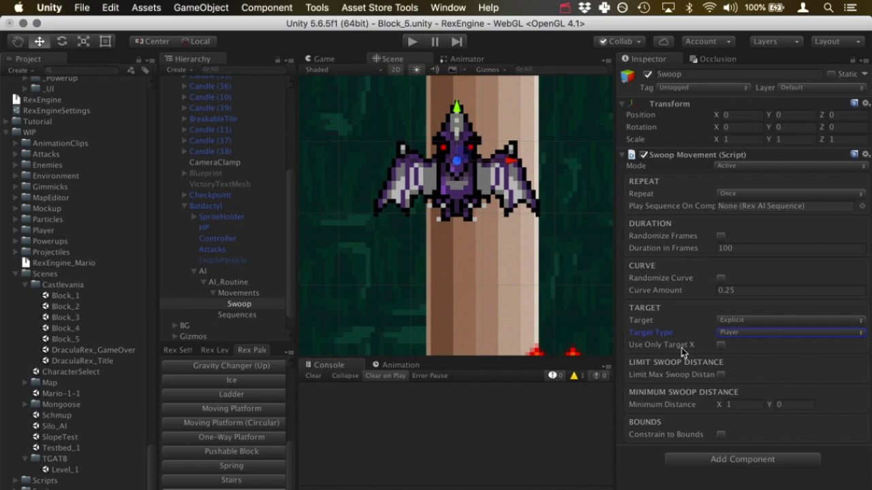
left_click(721, 345)
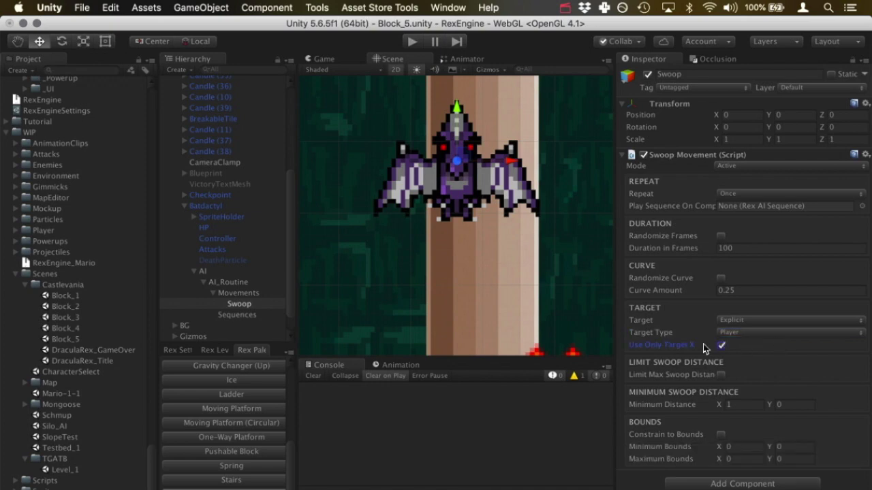
Enable Limit Max Swoop Distance at 5 by 5 and set Minimum Distance X to 0.1.
left_click_drag(616, 335, 593, 335)
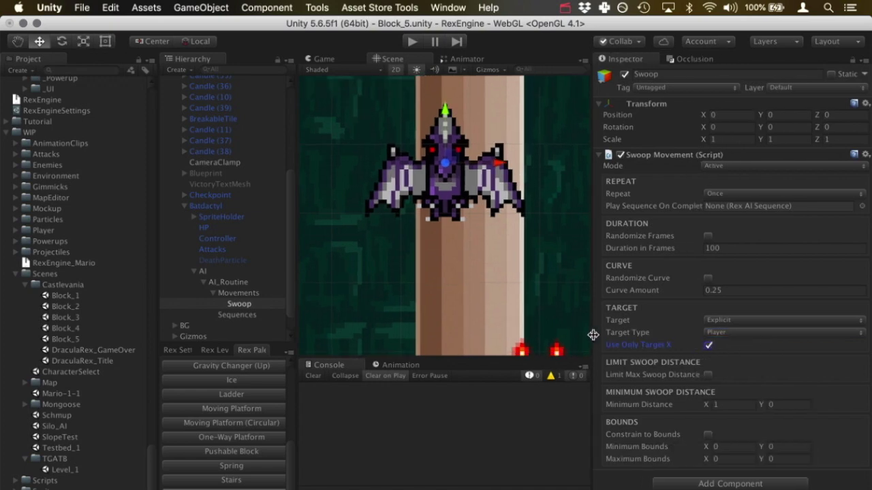
left_click(708, 377)
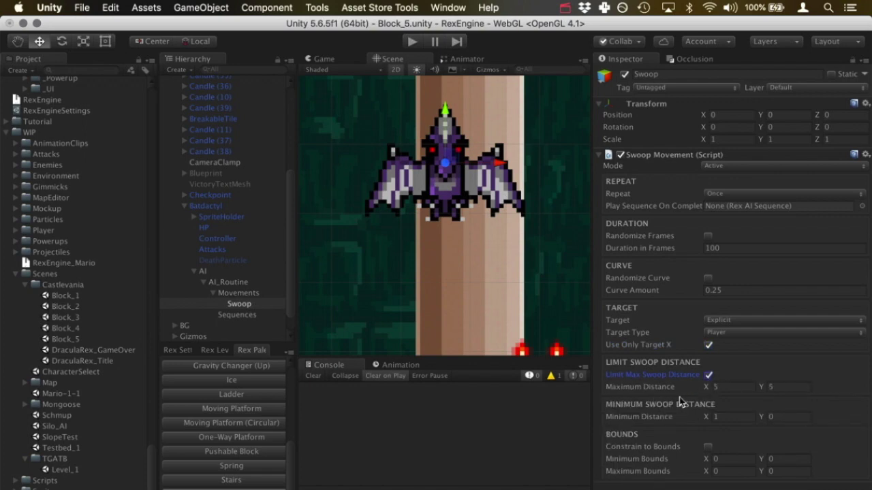
left_click(739, 387)
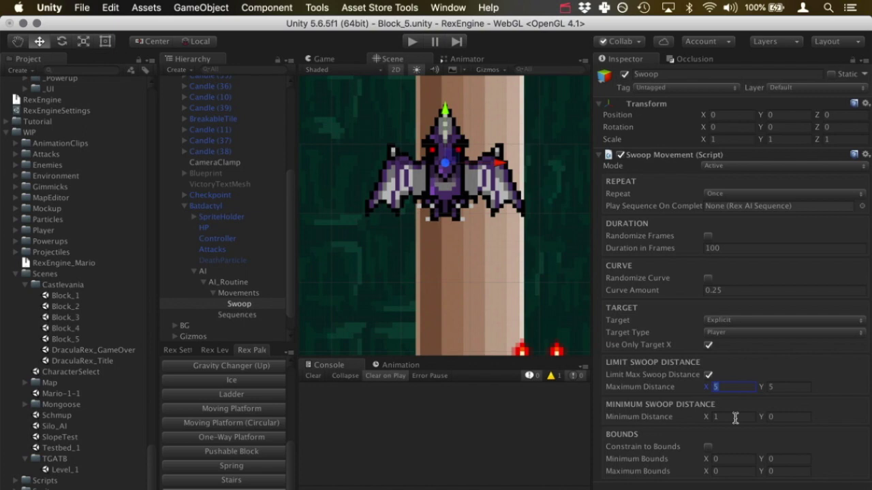
left_click(735, 418)
type("0.1")
scroll(454, 192, "down", 10)
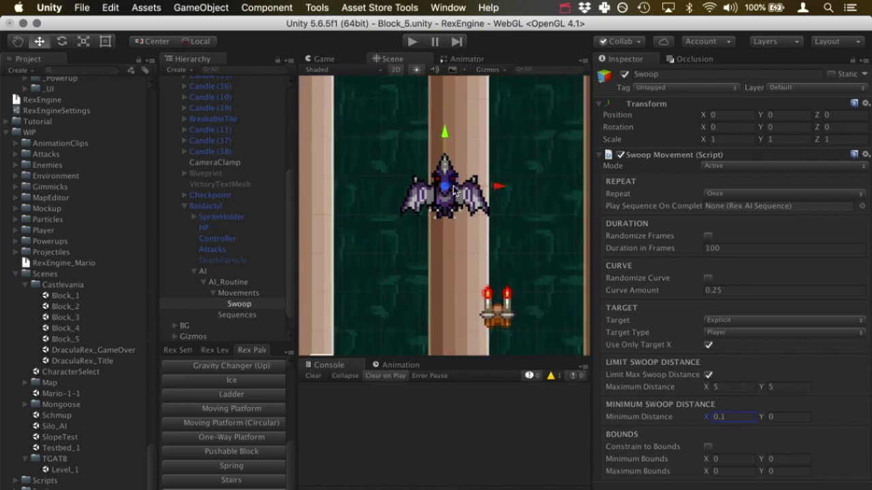
scroll(453, 192, "down", 3)
scroll(454, 192, "down", 2)
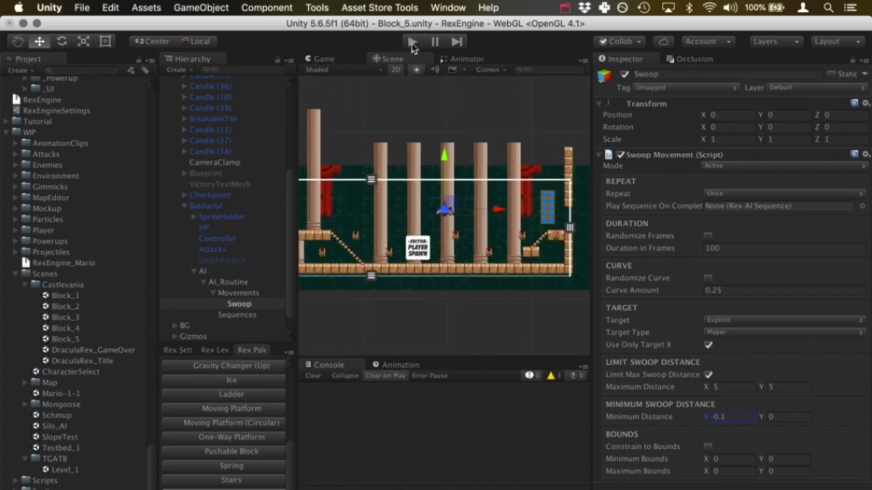
left_click(411, 42)
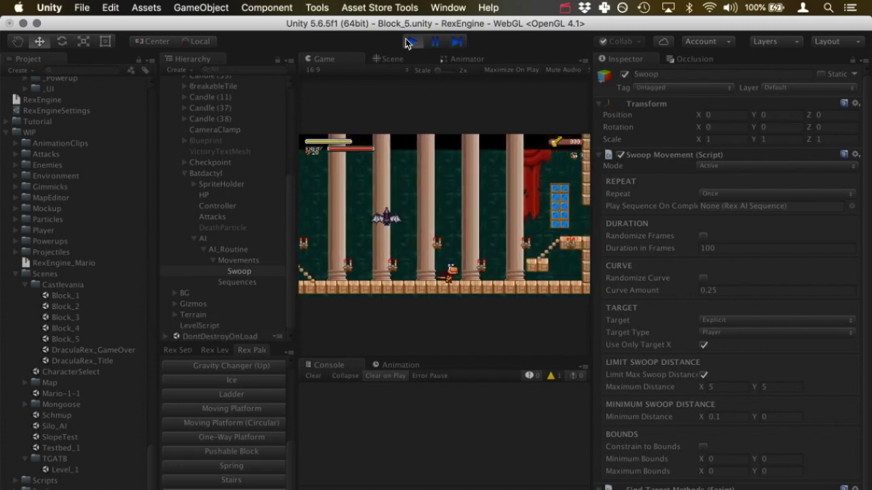
key("Left")
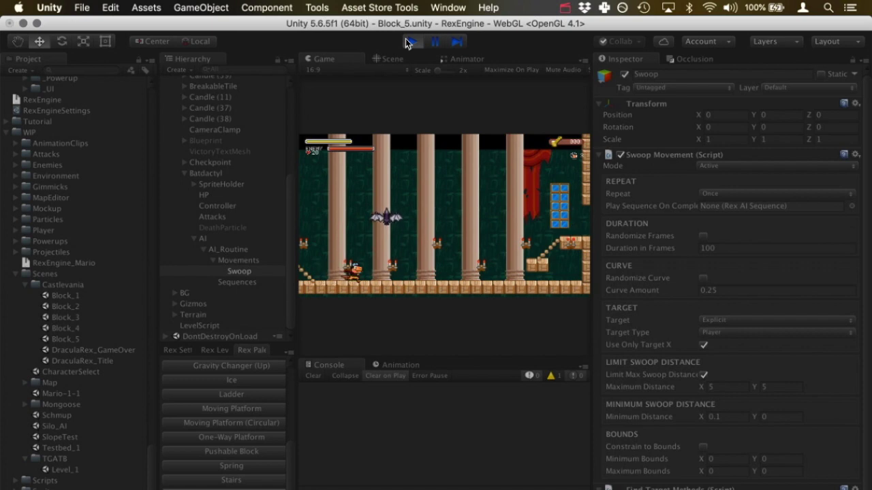
left_click(409, 42)
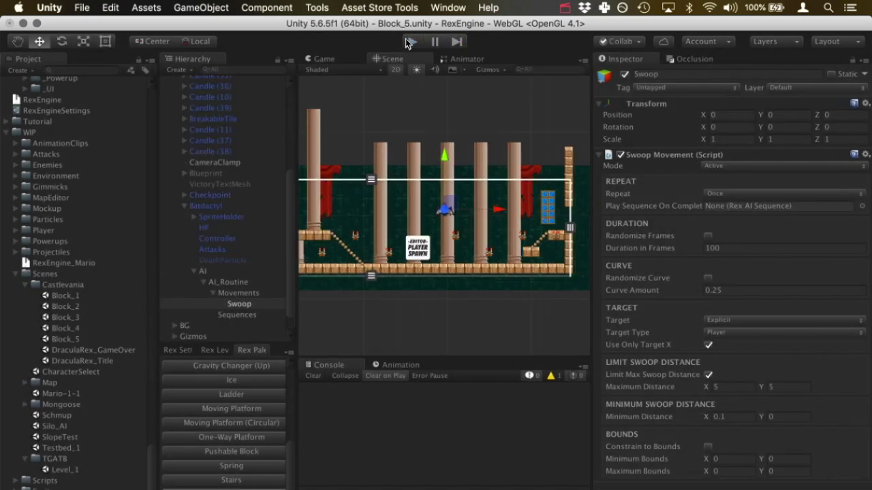
Turn the Swoop's Constrain to Bounds on, then back off.
left_click(708, 447)
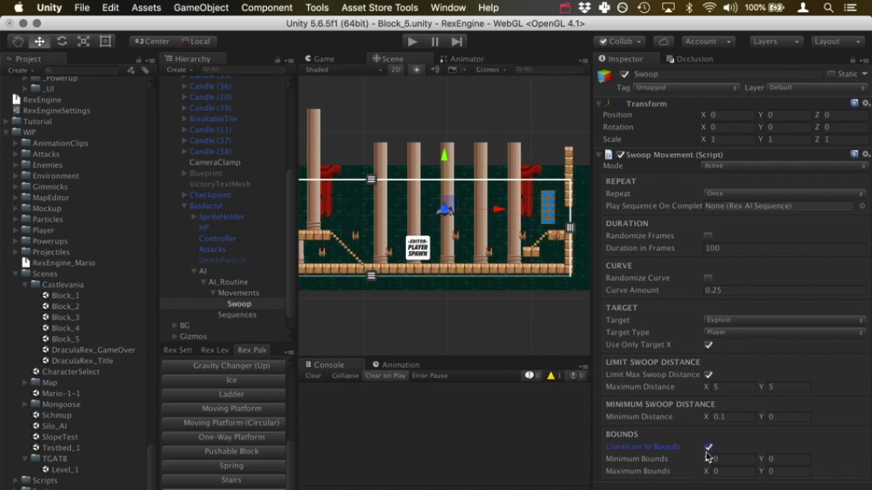
left_click(412, 252)
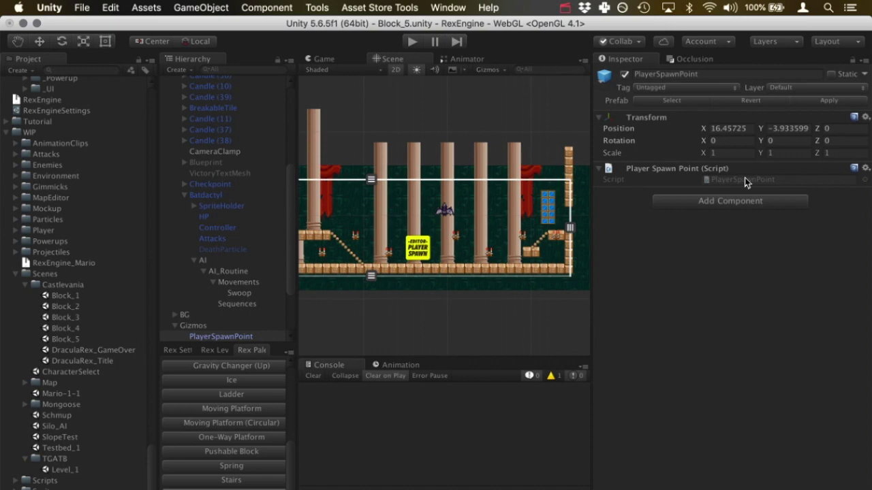
left_click(240, 271)
left_click(238, 295)
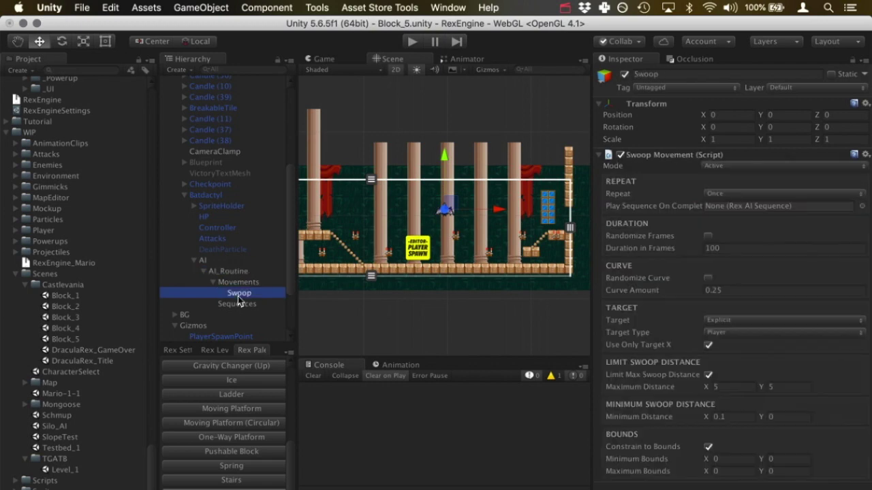
left_click(709, 448)
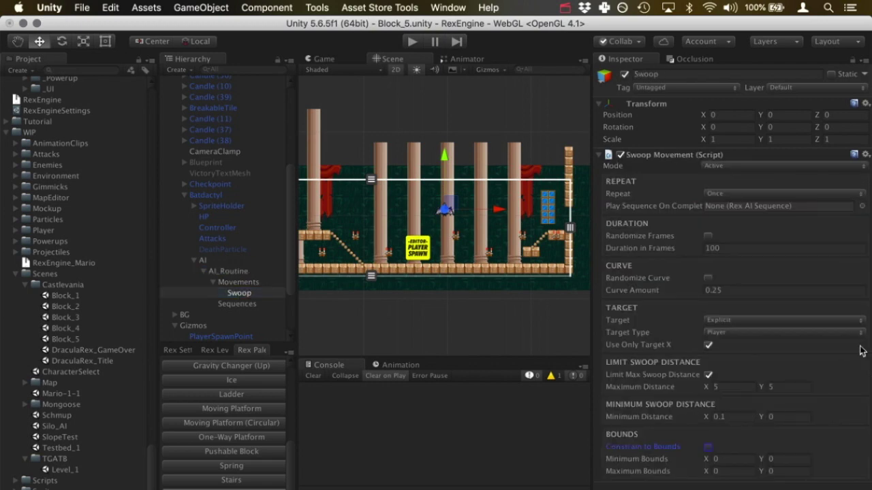
Play-test the swoop twice with an enlarged Scene view.
left_click(416, 42)
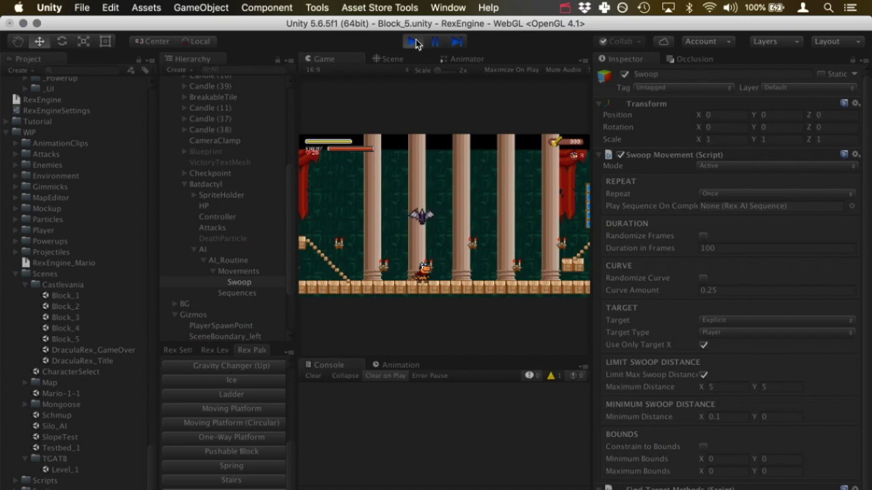
left_click(414, 42)
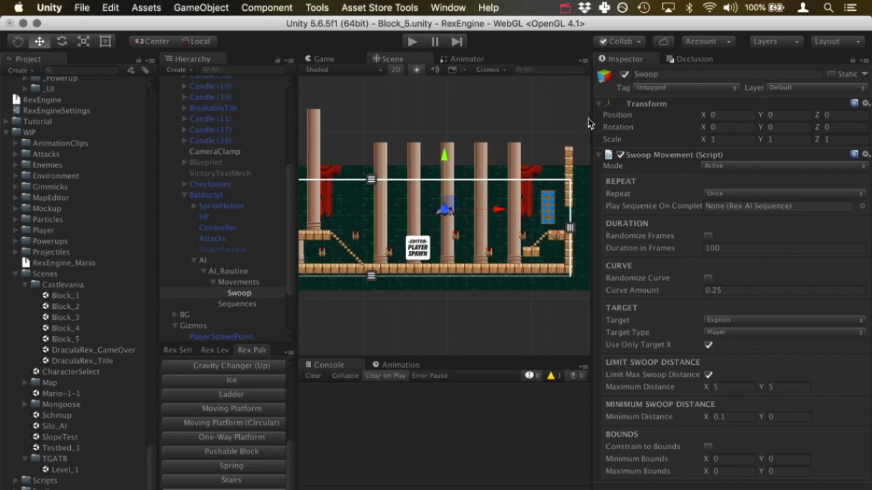
left_click_drag(592, 121, 642, 121)
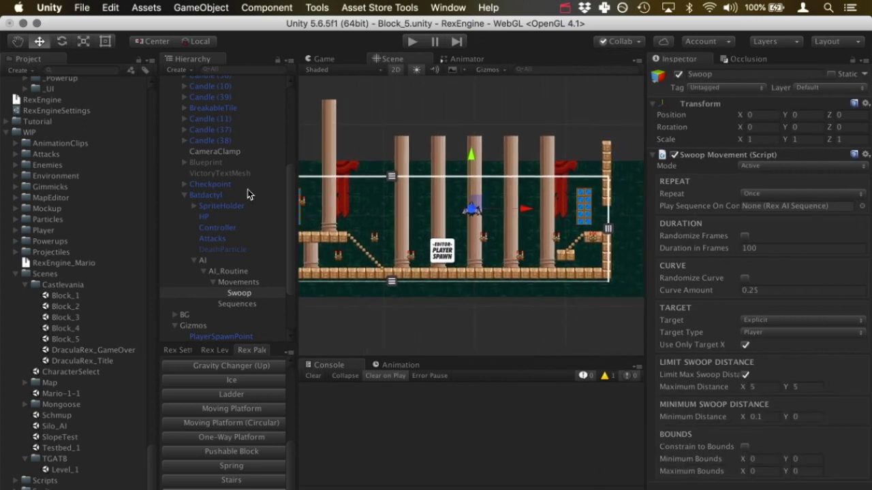
left_click(155, 187)
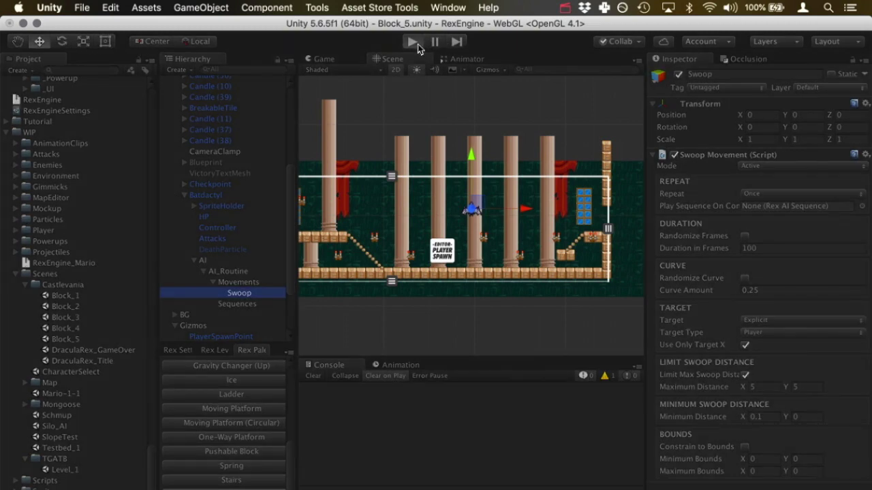
left_click(413, 42)
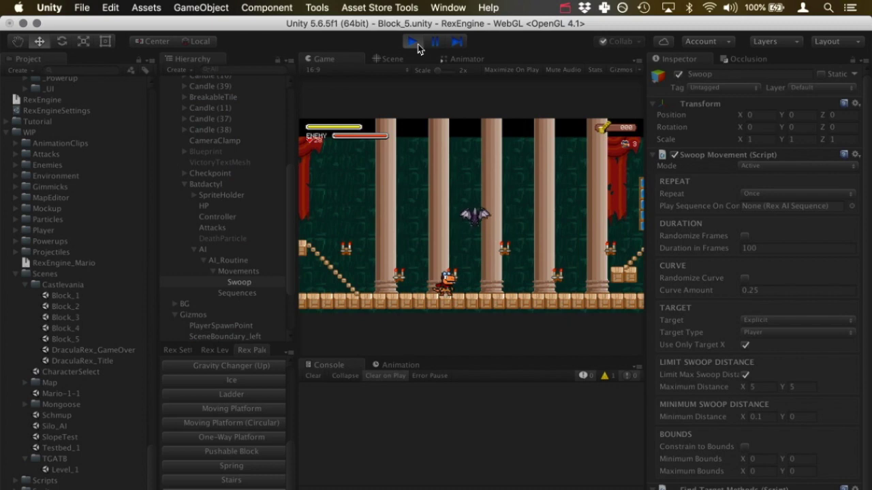
key("super+p")
Move the Player Spawn Point to about X 15.07, Y -3.67 and play-test from it.
left_click_drag(387, 247, 516, 243)
left_click_drag(582, 245, 580, 247)
left_click(407, 43)
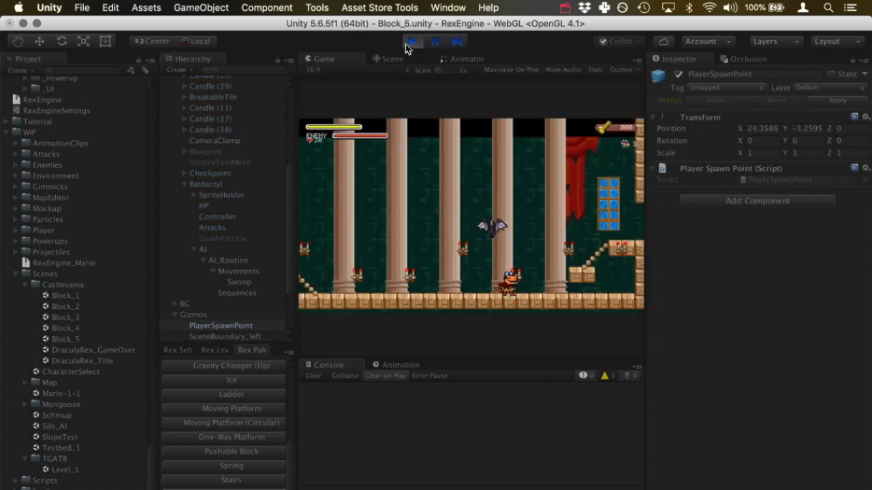
left_click(407, 43)
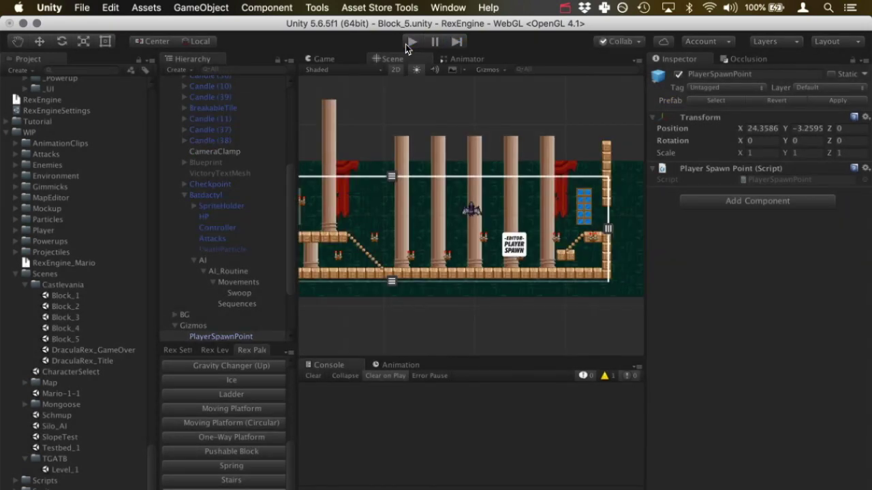
left_click_drag(525, 248, 344, 261)
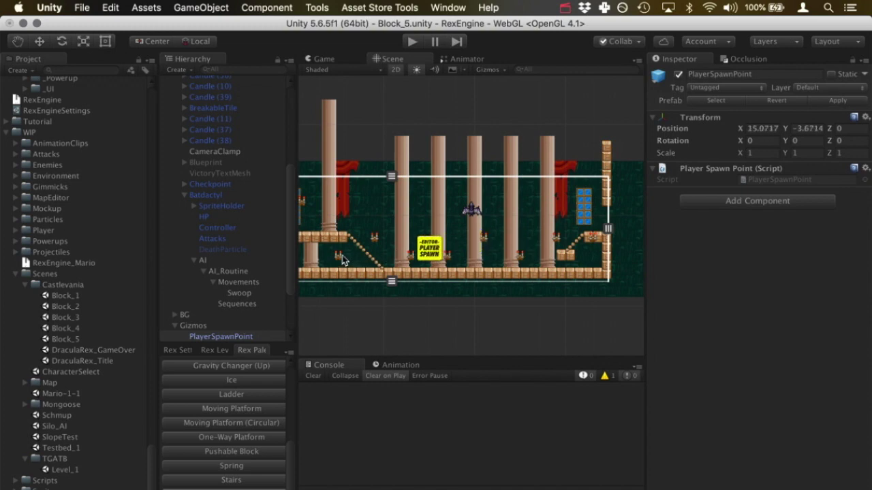
left_click(473, 209)
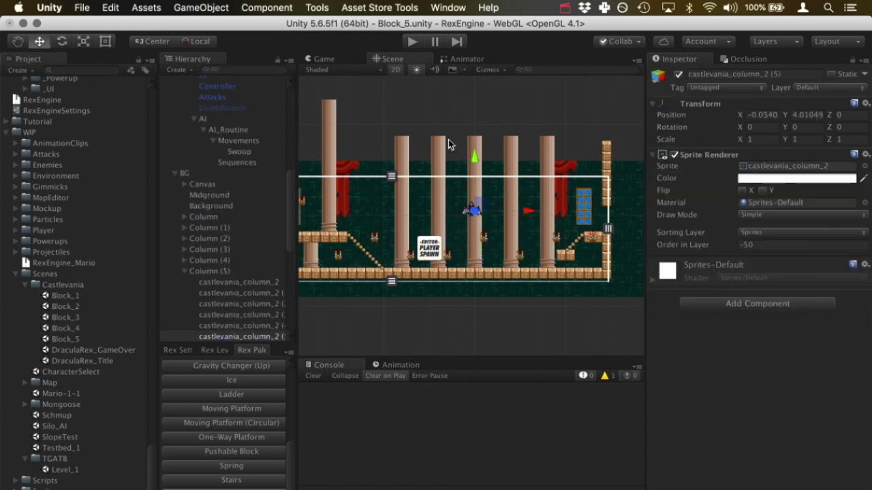
left_click(448, 144)
Enter 25 as the Batdactyl's Swoop Duration in Frames and play-test it.
left_click(470, 207)
scroll(814, 383, "down", 10)
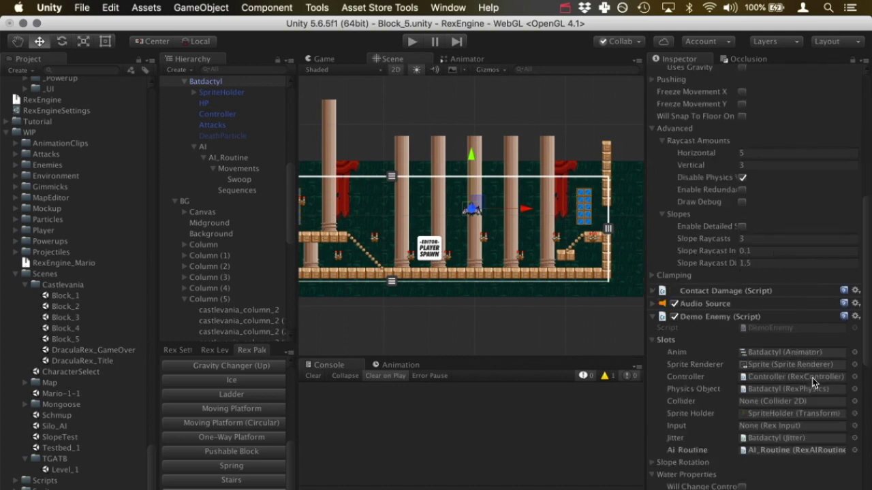
scroll(814, 384, "down", 10)
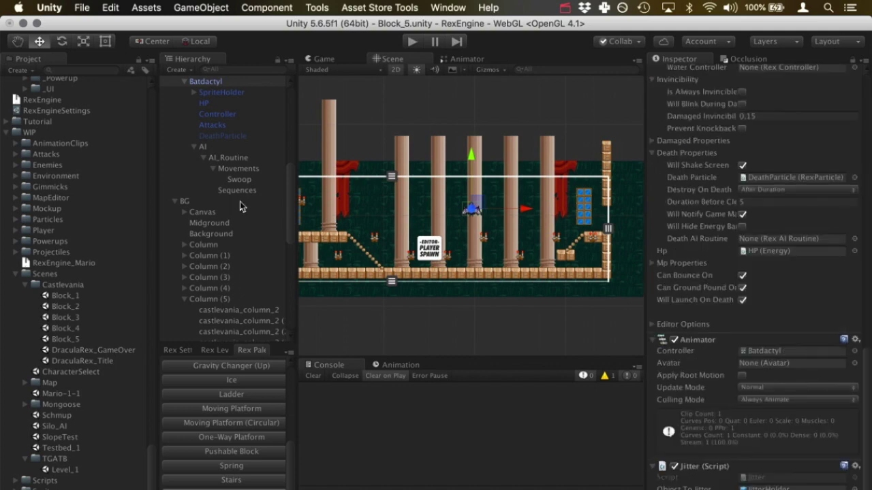
left_click(231, 180)
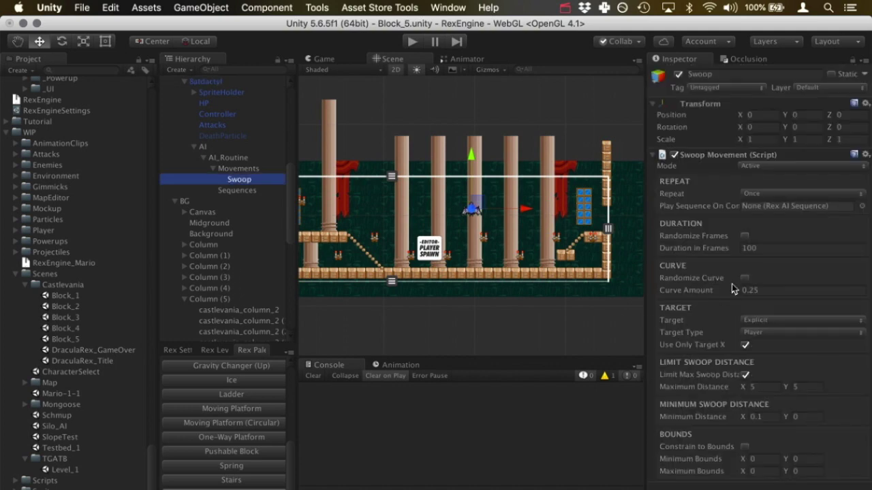
left_click(760, 248)
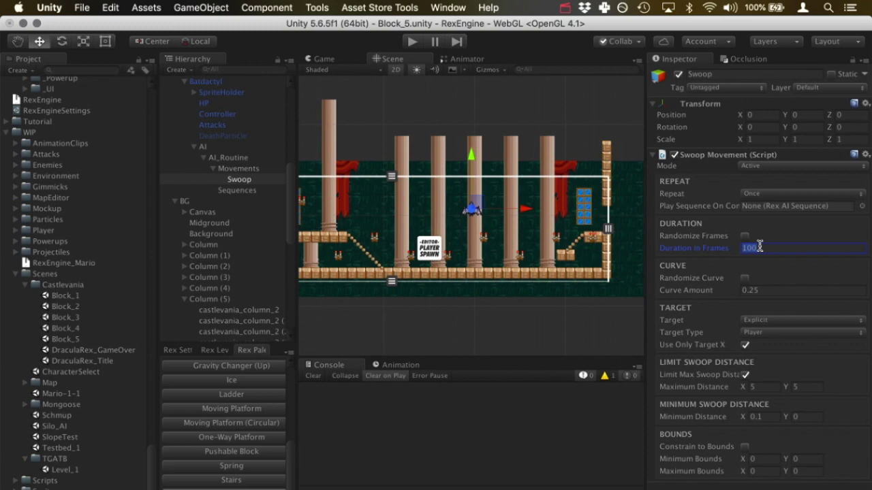
type("25")
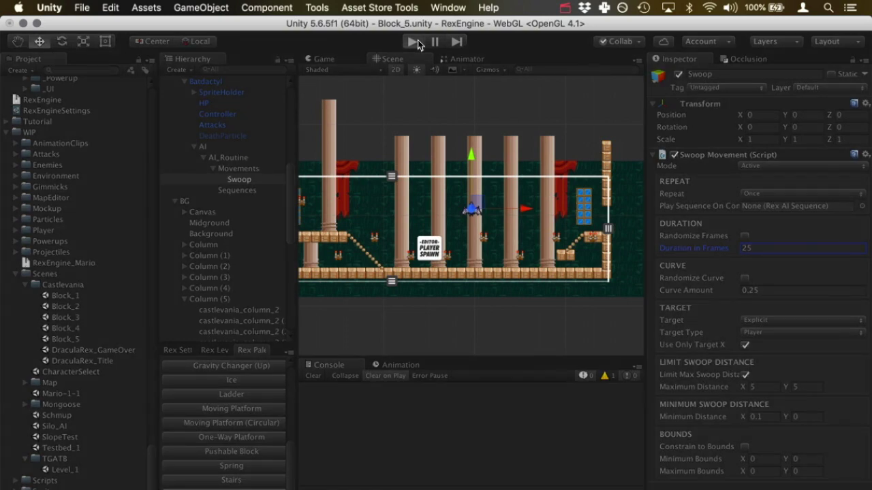
left_click(413, 41)
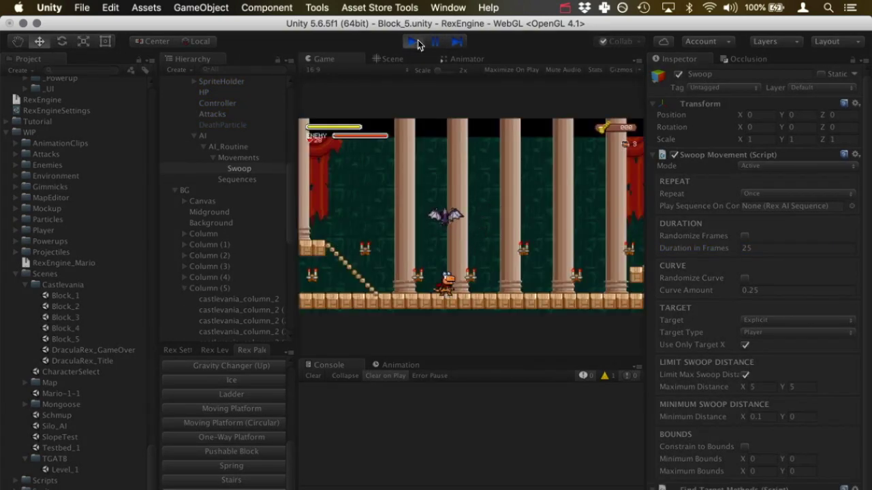
left_click(413, 42)
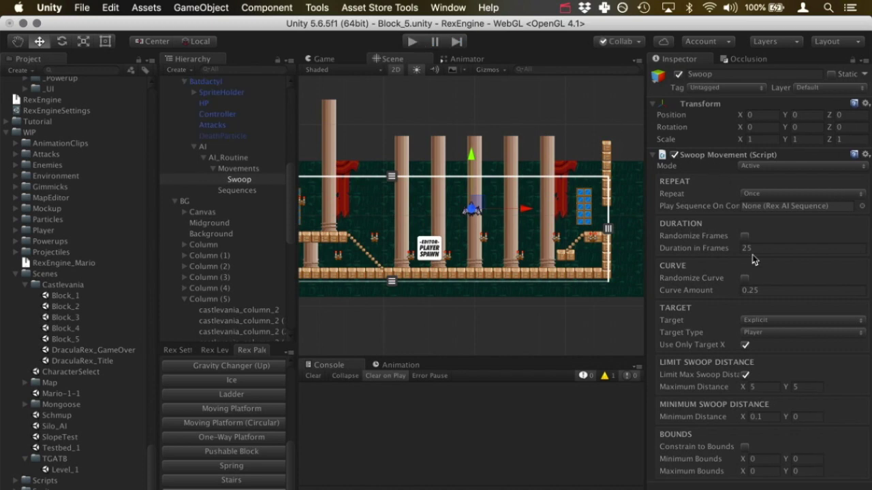
Set Swoop Duration in Frames to 400 and play-test again.
left_click(774, 248)
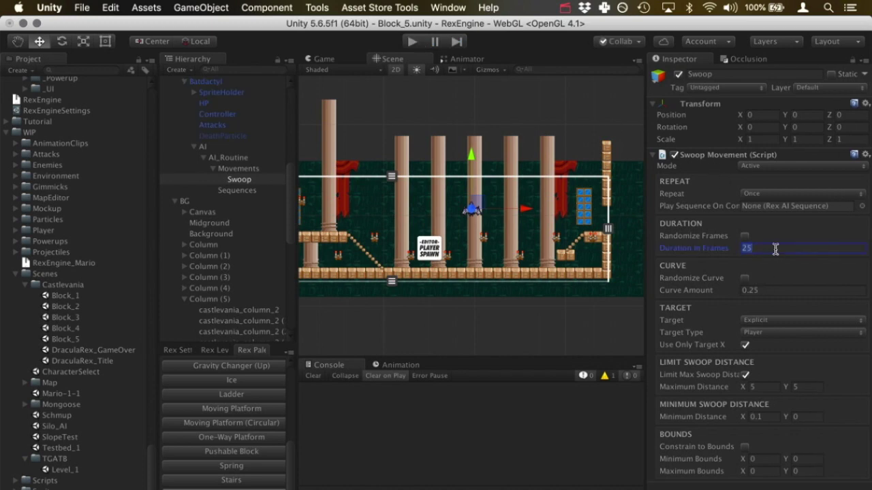
left_click(414, 43)
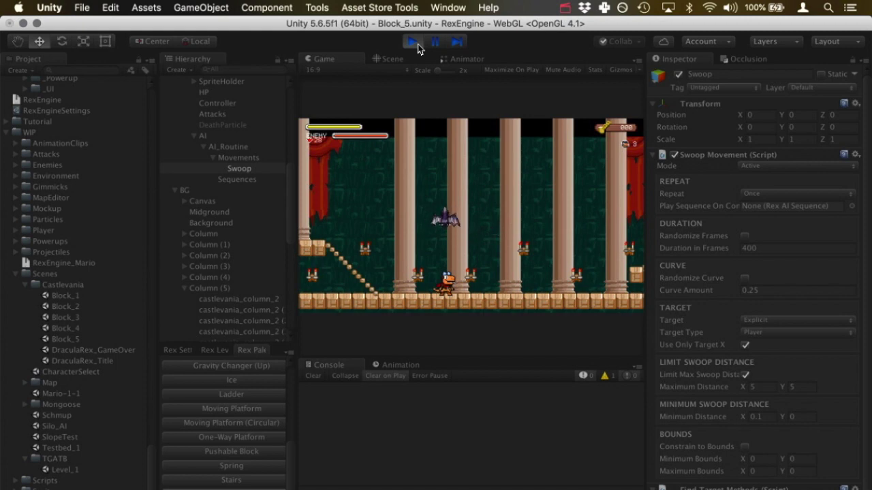
left_click(414, 43)
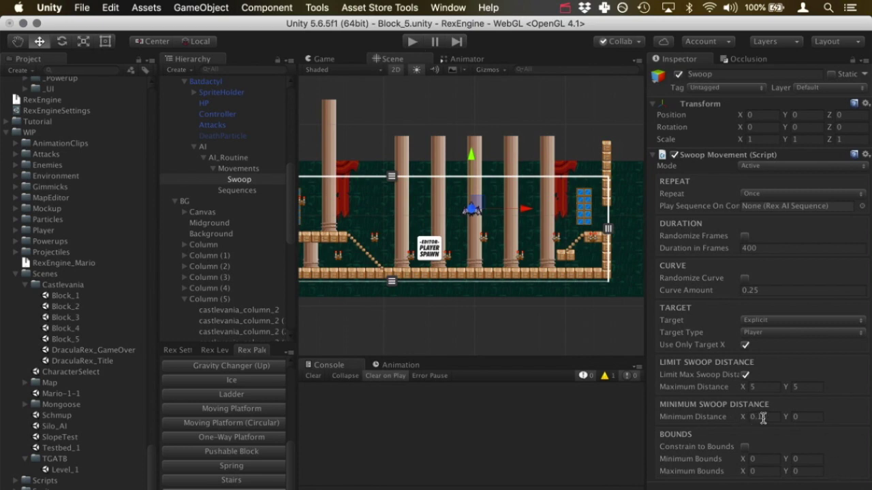
Play-test the swoop with Curve Amount 5, then with Curve Amount 0.
left_click(767, 292)
type("5")
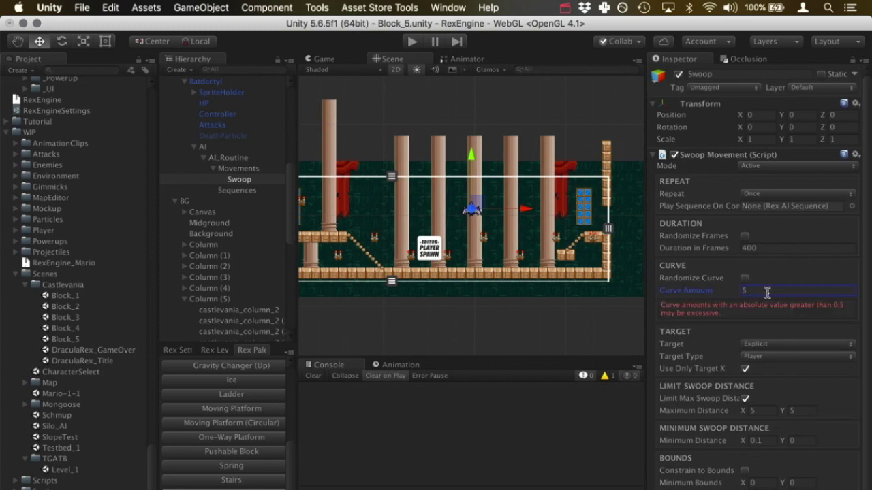
left_click(412, 42)
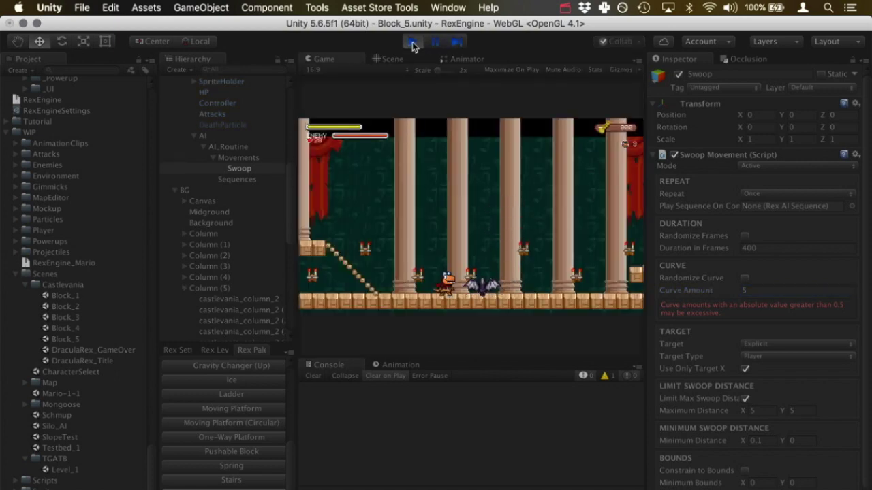
left_click(412, 43)
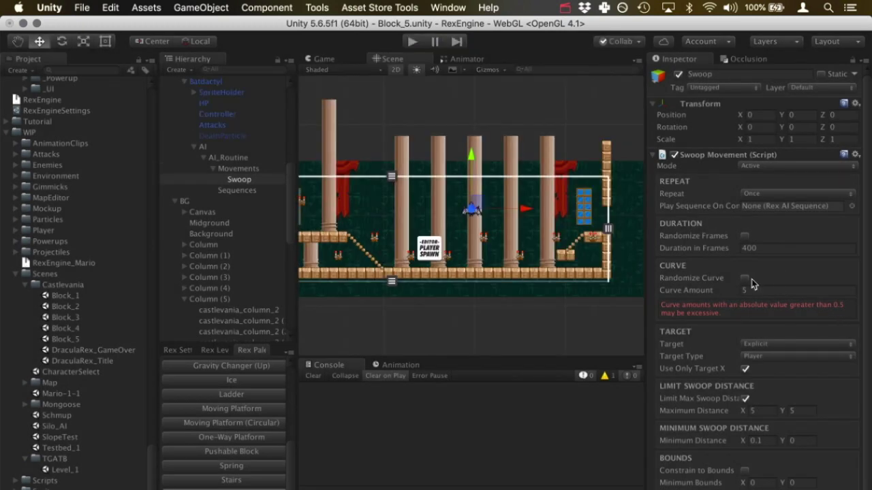
left_click(790, 291)
type("0.")
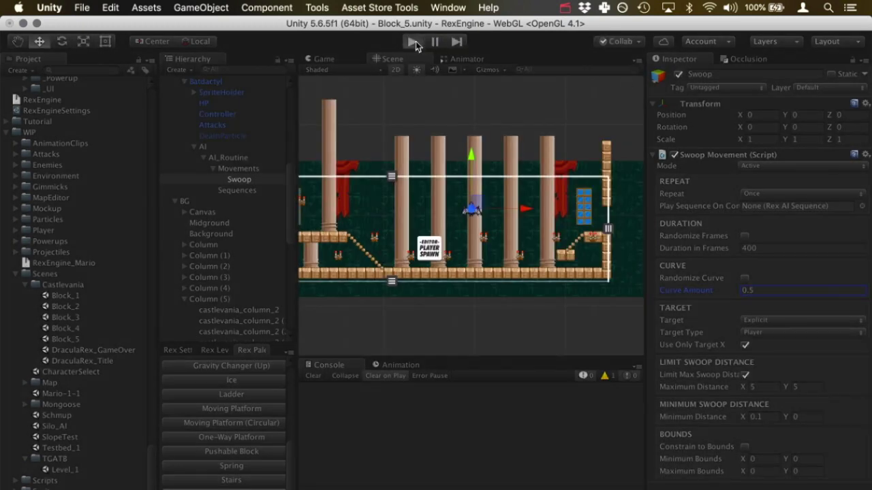
left_click(409, 42)
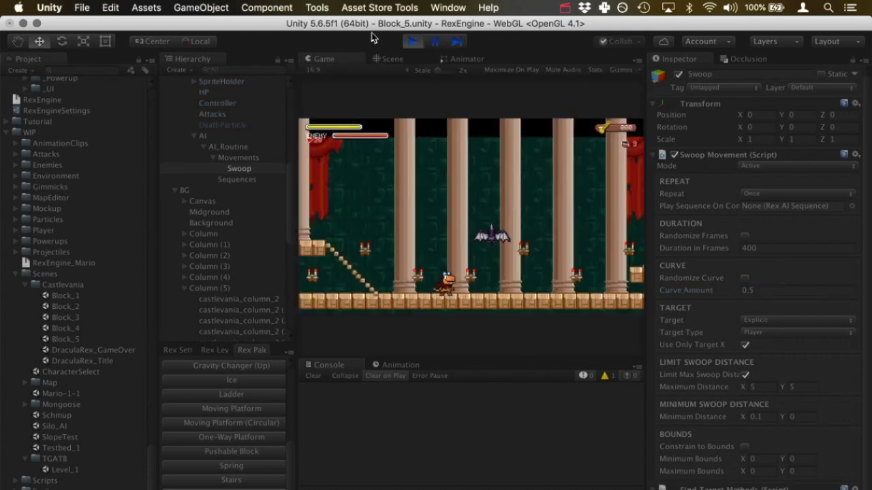
left_click(411, 42)
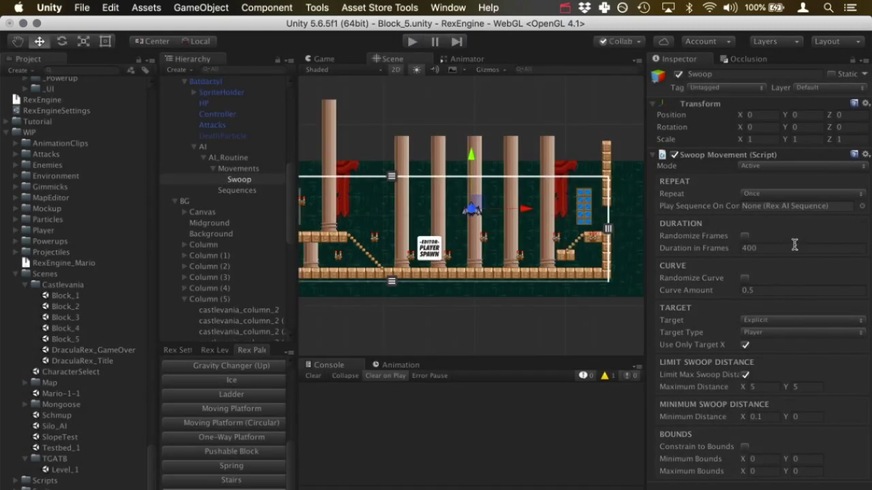
Set Duration in Frames to 100 and Curve Amount to -0.25, then play-test.
left_click(794, 246)
type("1")
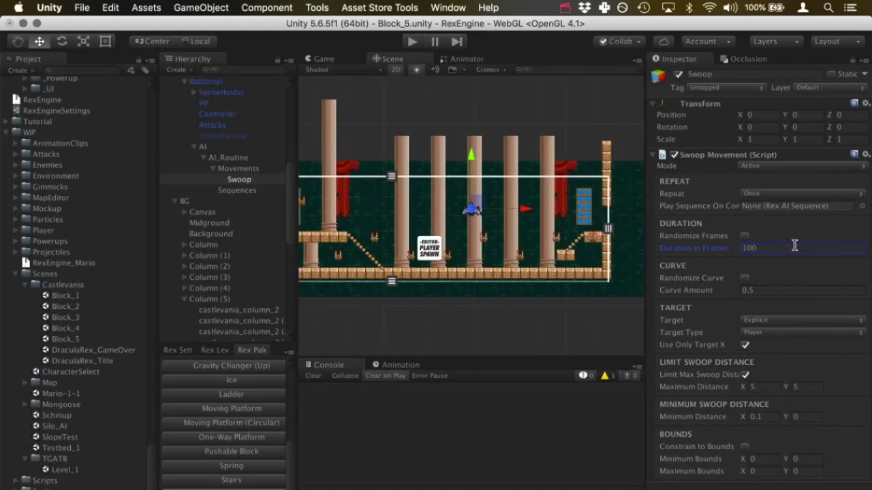
left_click(755, 290)
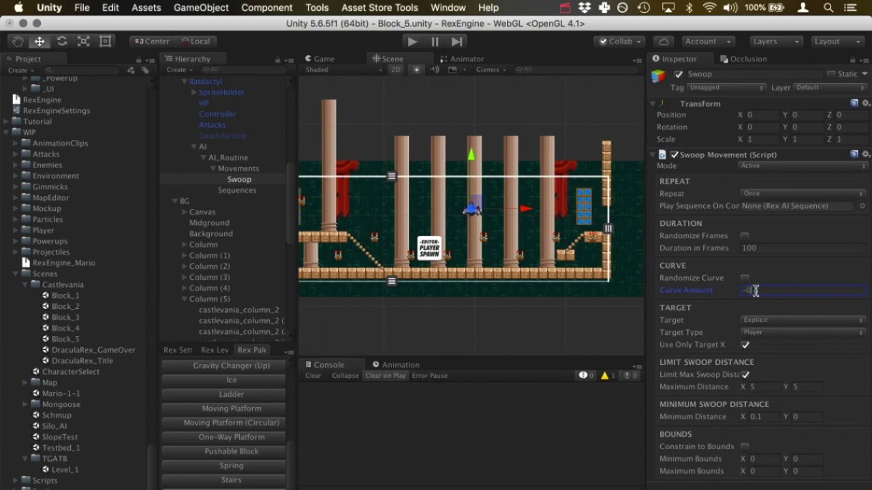
type("-0.25")
left_click(412, 42)
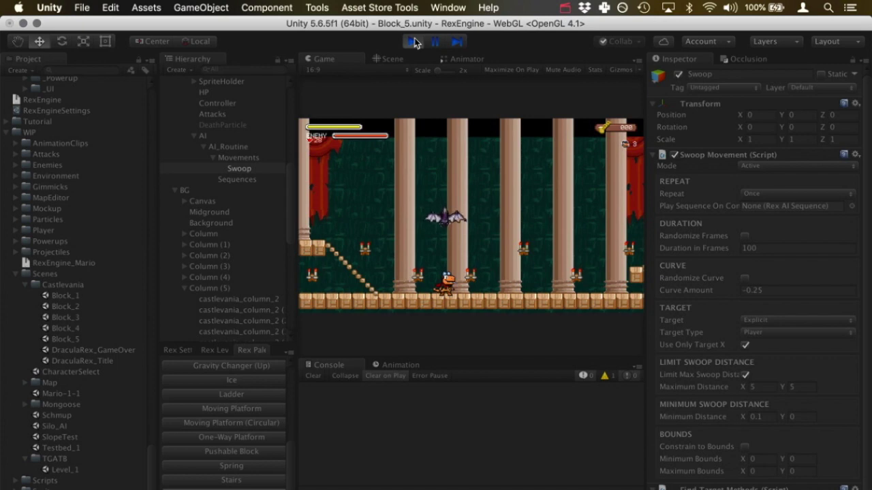
left_click(413, 42)
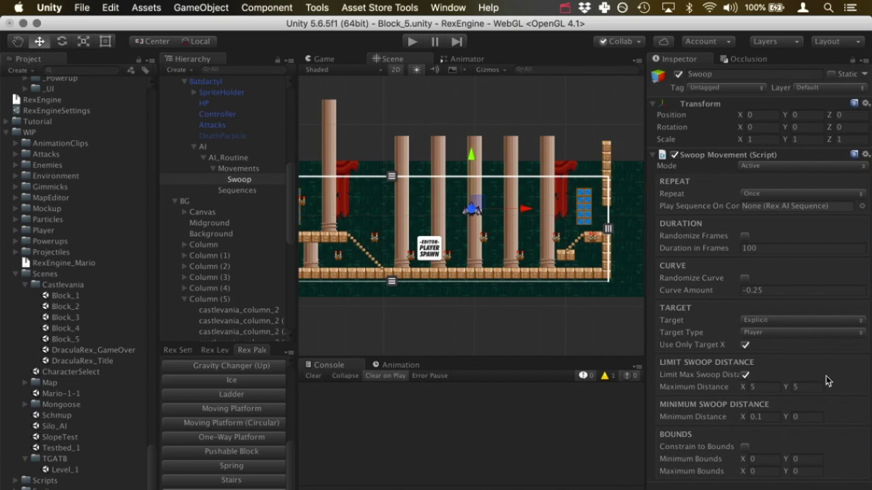
left_click(768, 417)
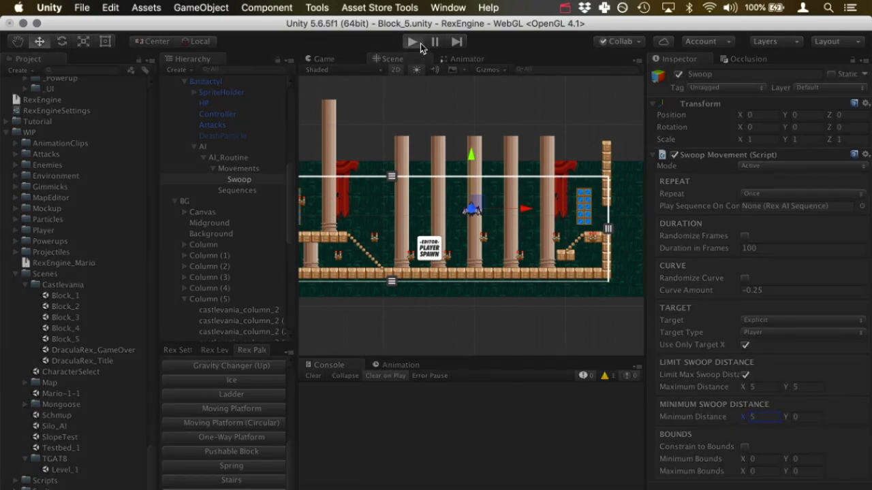
left_click(420, 43)
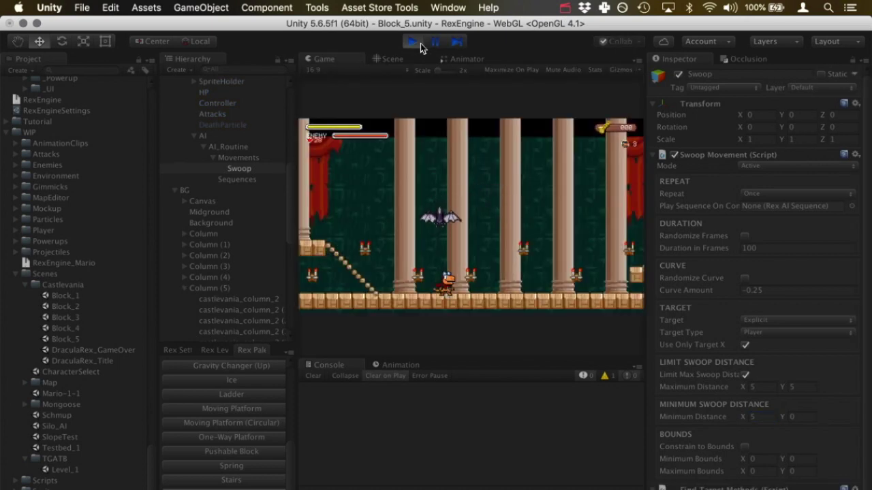
key("super+p")
left_click(756, 416)
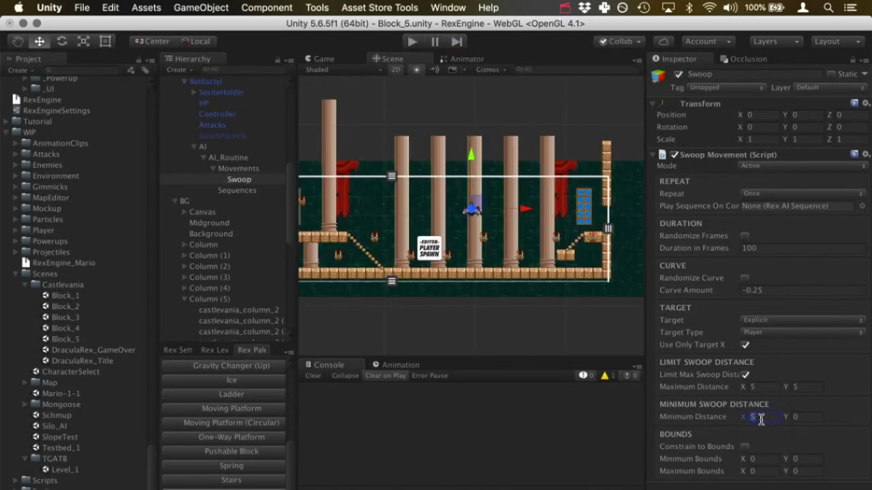
type("10")
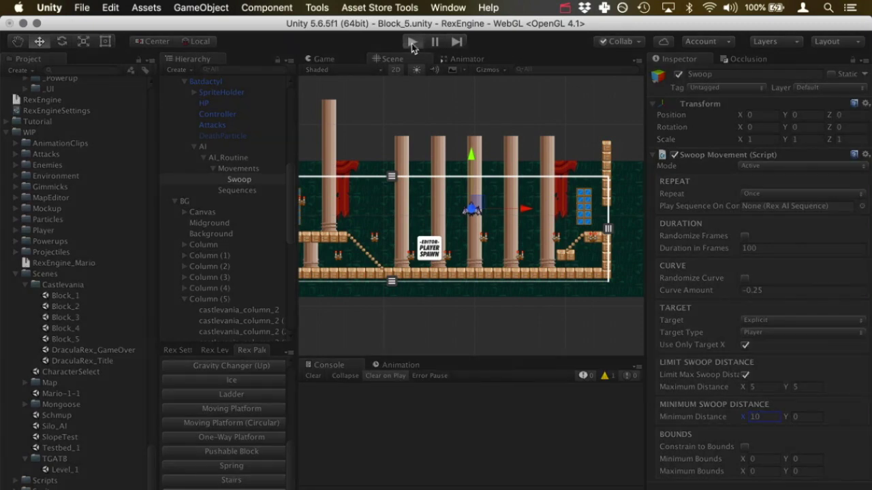
left_click(411, 42)
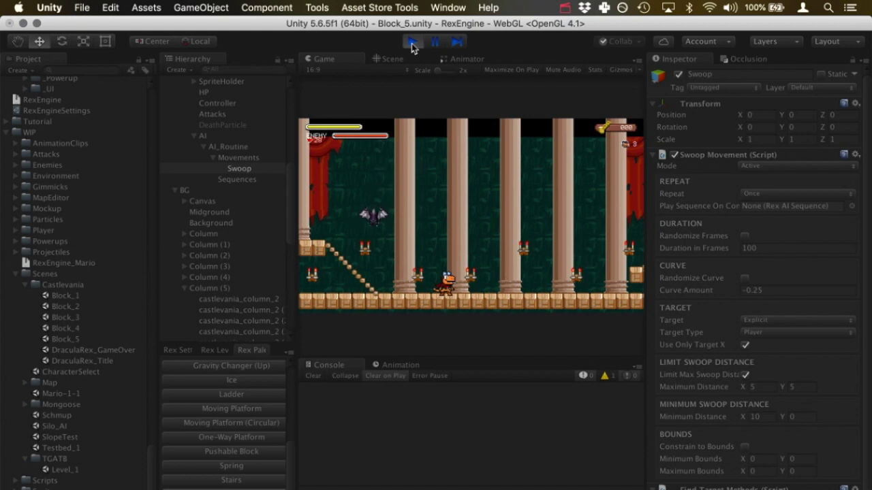
left_click(412, 42)
left_click(756, 416)
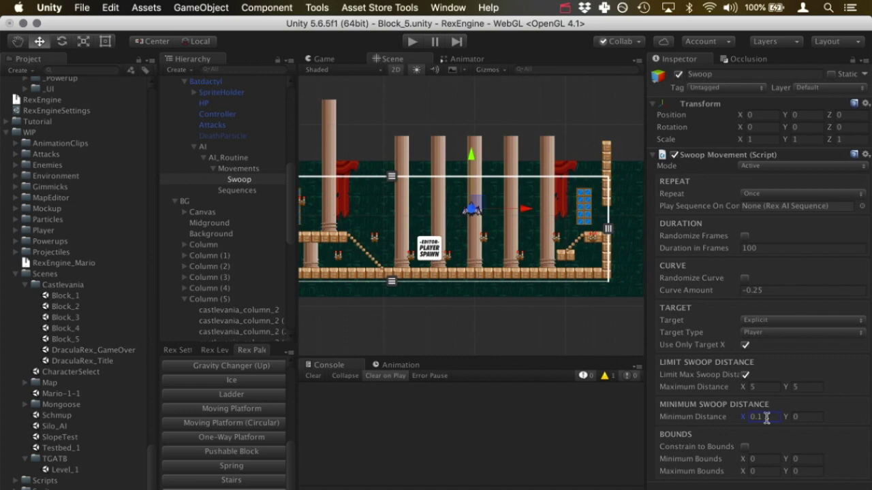
Set Repeat to Repeating and randomize the wait time between 0.5 and 2.
left_click(761, 195)
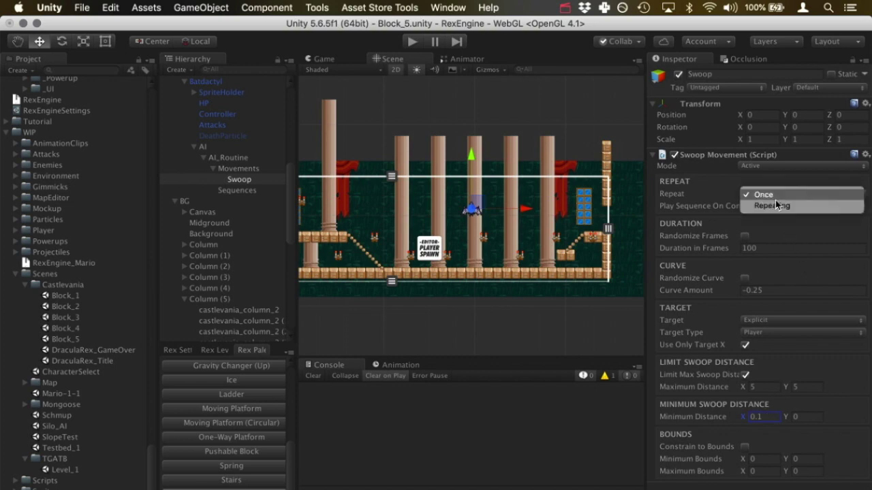
left_click(776, 202)
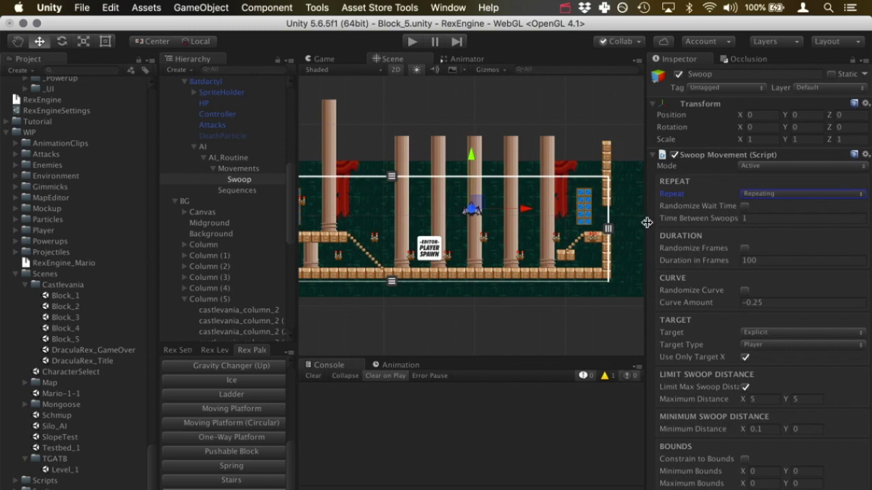
left_click_drag(644, 222, 616, 223)
left_click(720, 205)
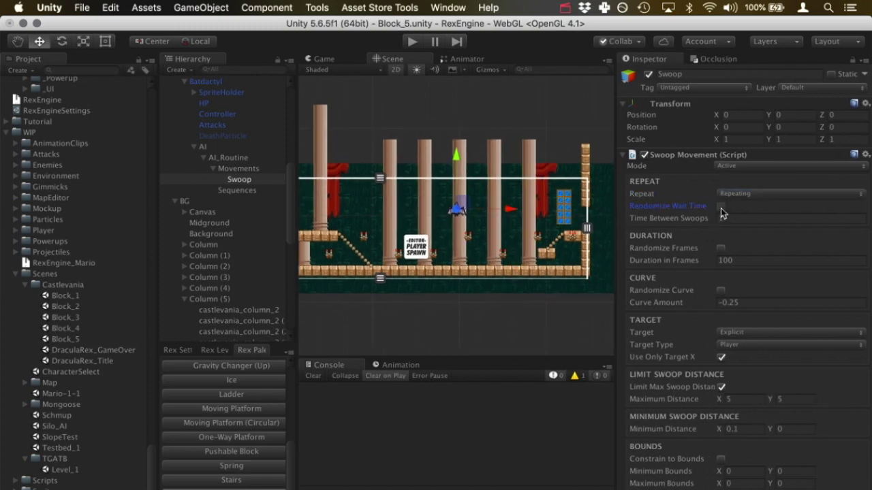
left_click(746, 218)
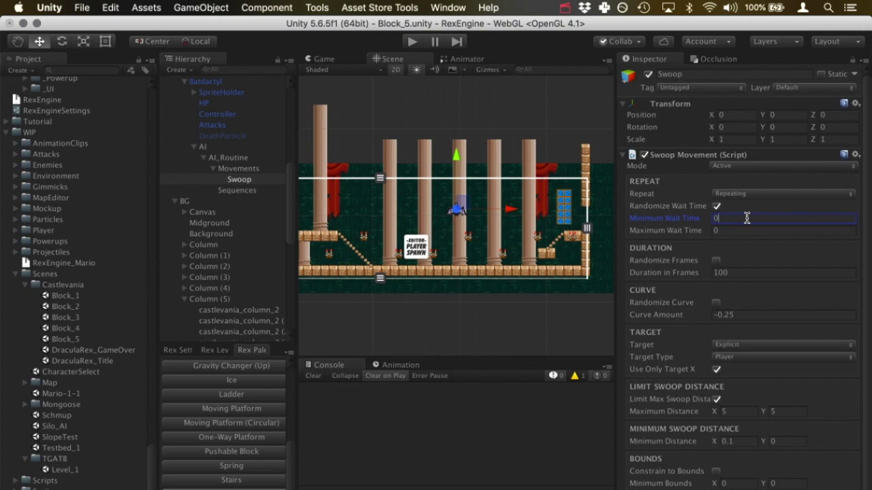
type(".5")
key("Tab")
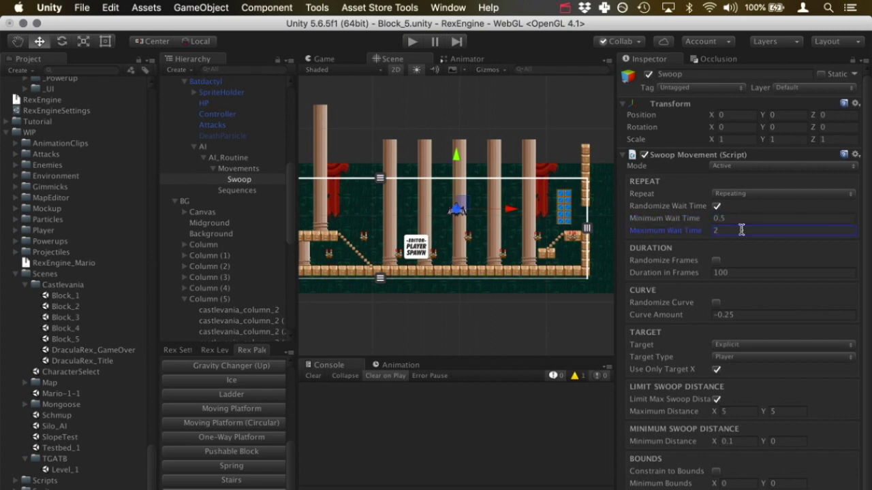
type("2")
Enable Randomize Frames (80–120) and Randomize Curve from -0.5 to 0.5.
left_click(716, 261)
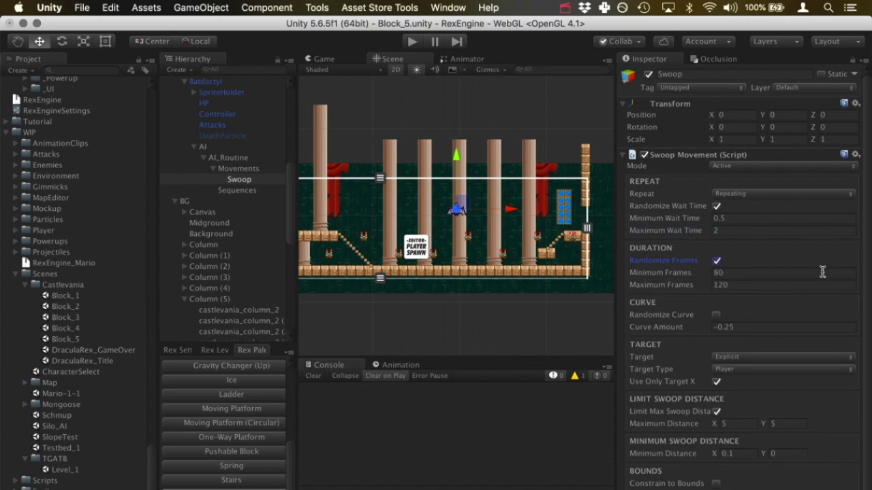
left_click(715, 316)
left_click(749, 328)
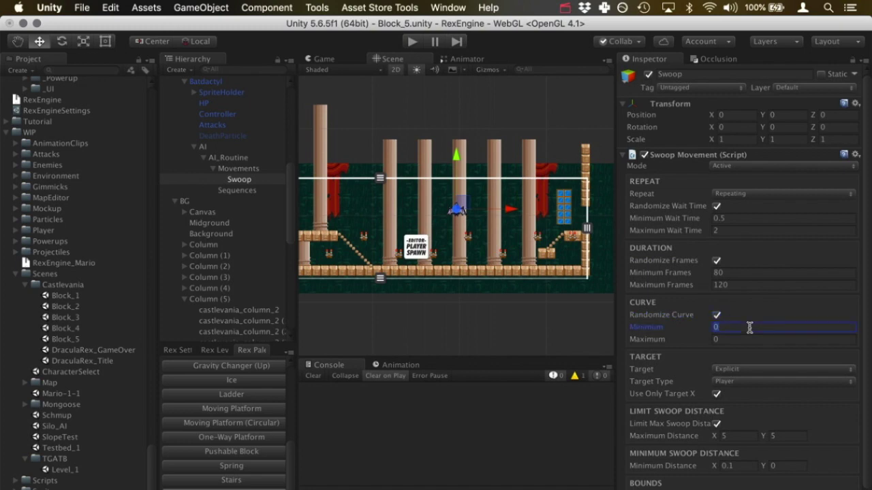
type("-0.5")
left_click(735, 338)
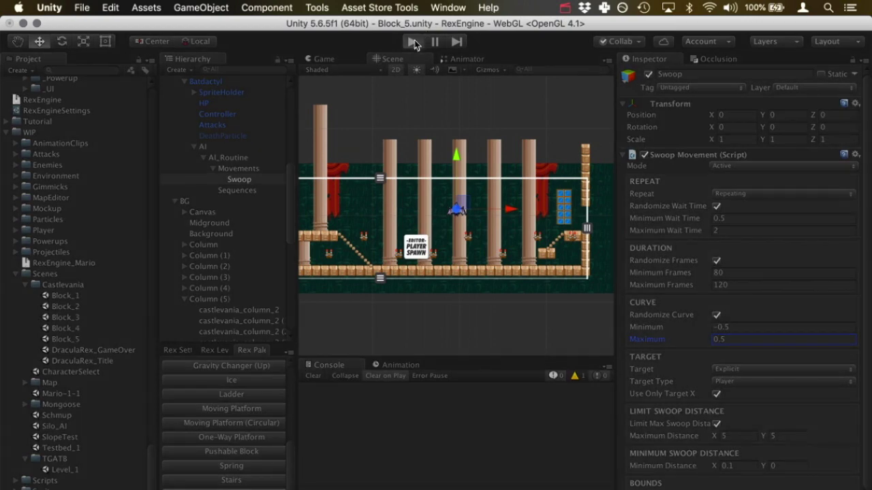
left_click(414, 42)
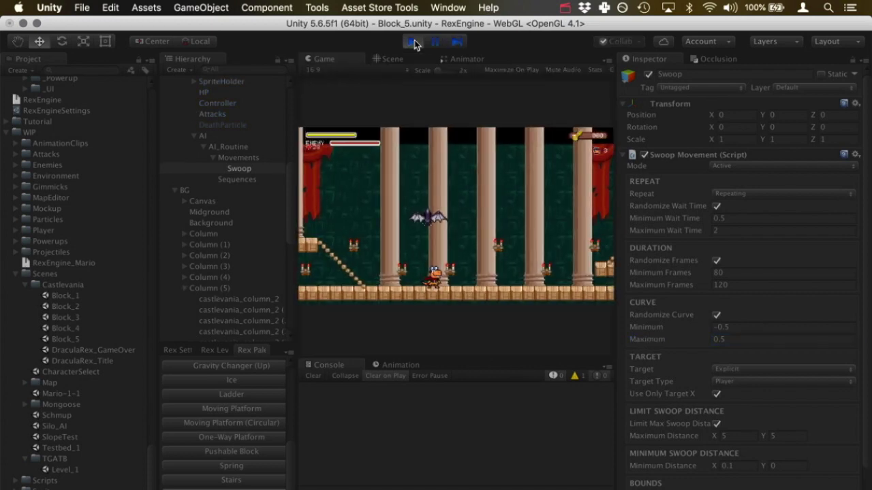
Walk the player right and left under the bat to watch its varied swoops.
key("Right")
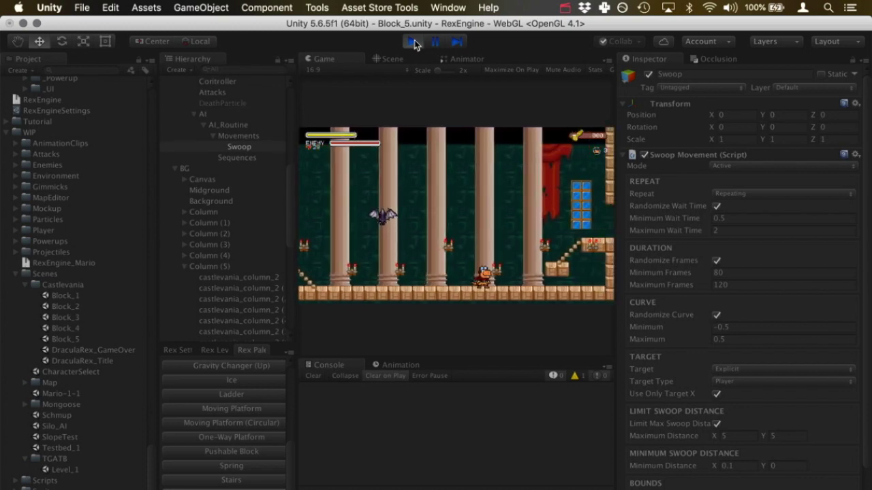
key("Left")
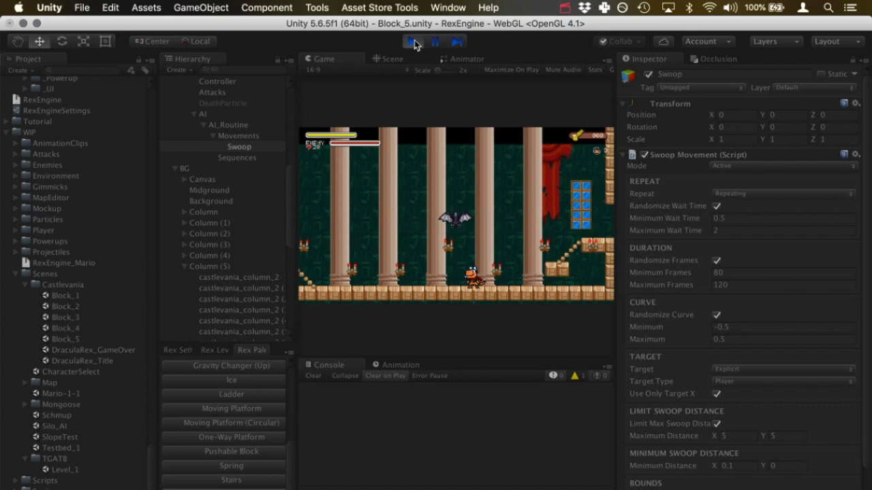
key("Left")
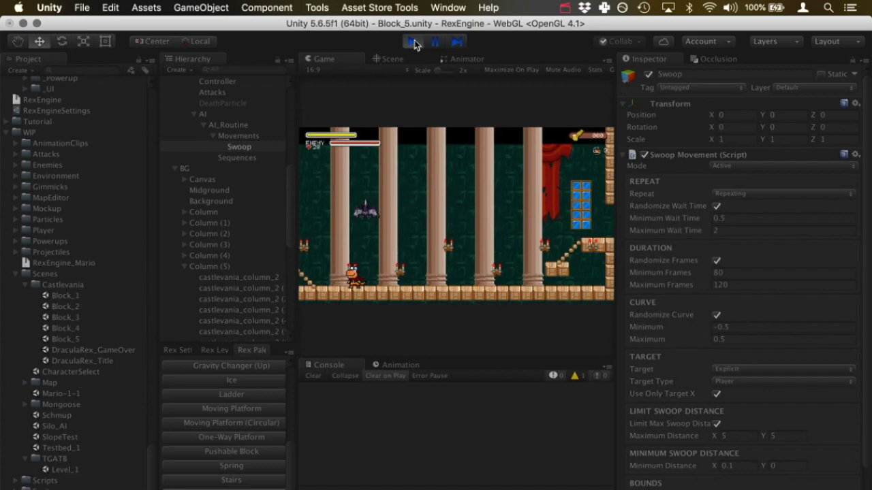
key("Right")
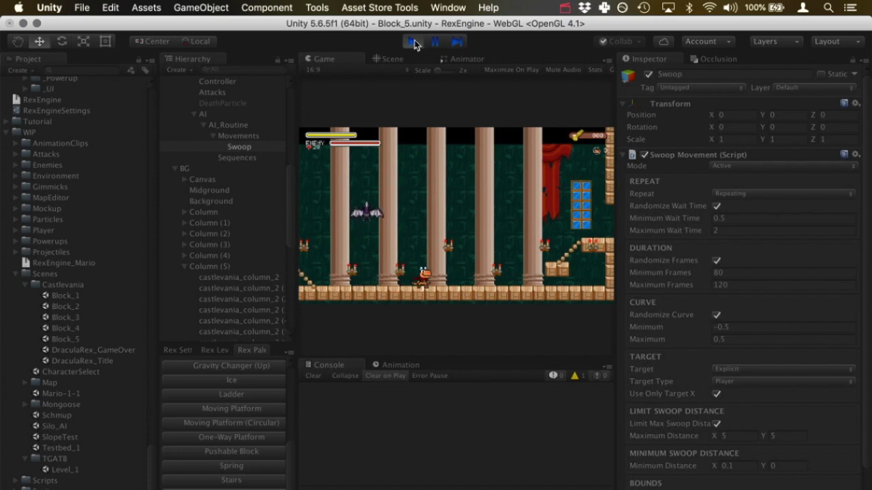